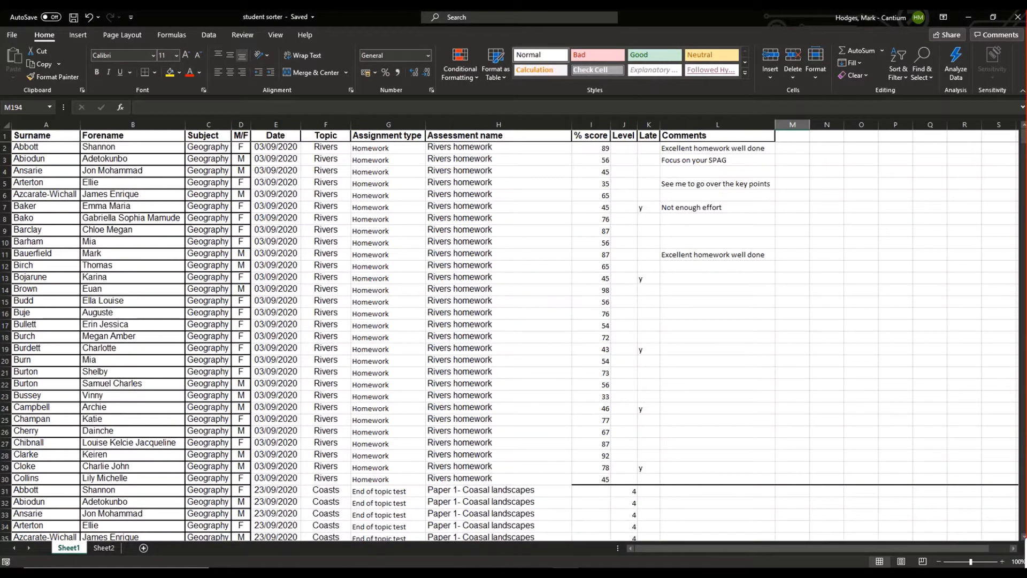
Step: Review the first assignment's records in A1:L30 on Sheet1 and the option lists on Sheet2
drag(45, 478, 45, 147)
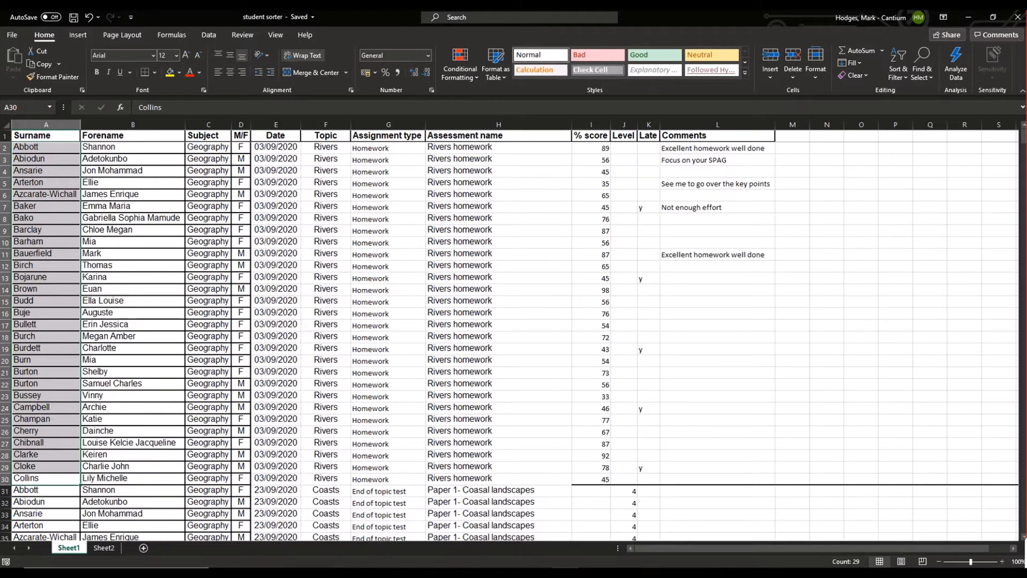
drag(46, 135, 300, 485)
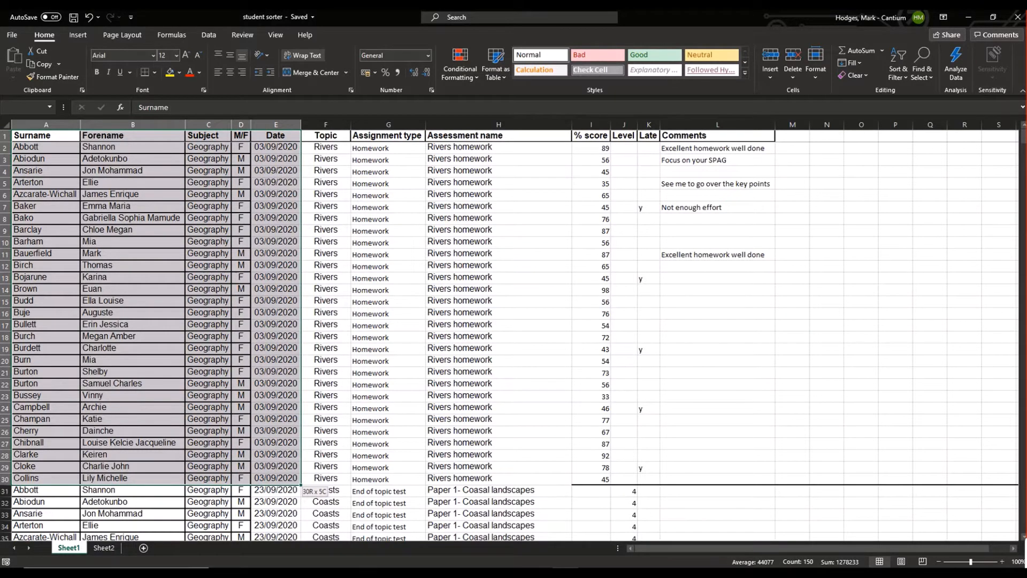
drag(301, 485, 774, 483)
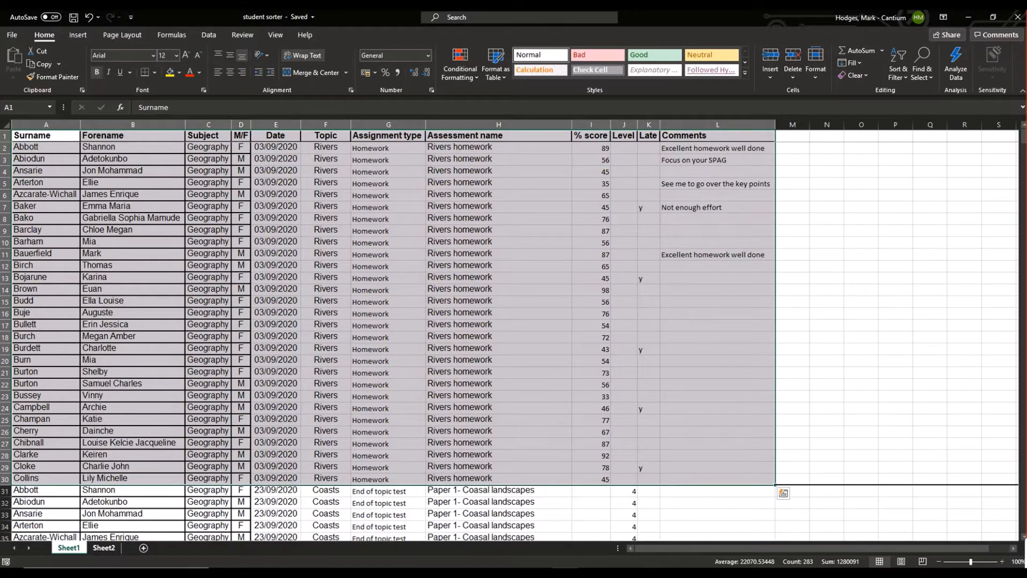
click(104, 547)
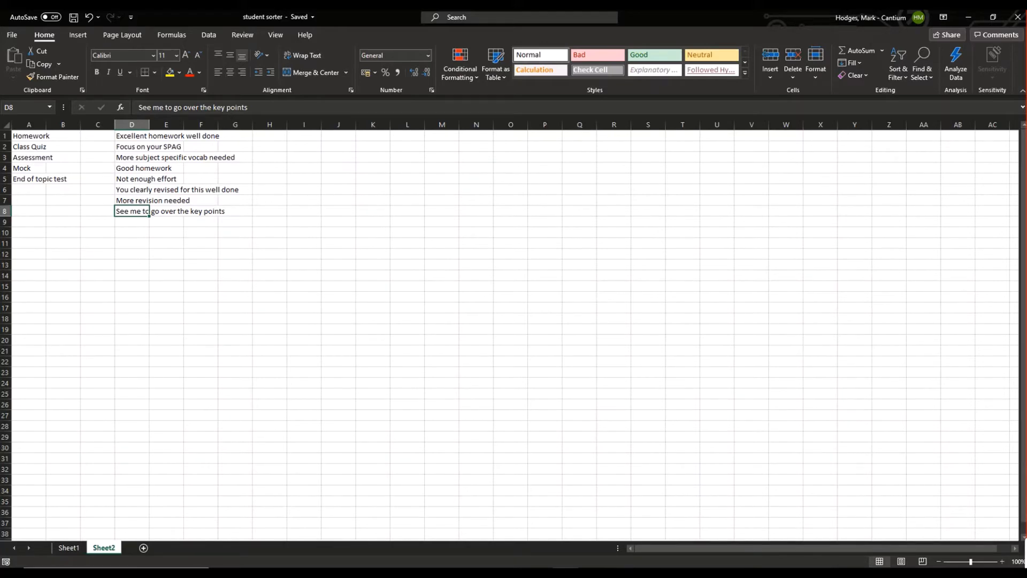
click(68, 547)
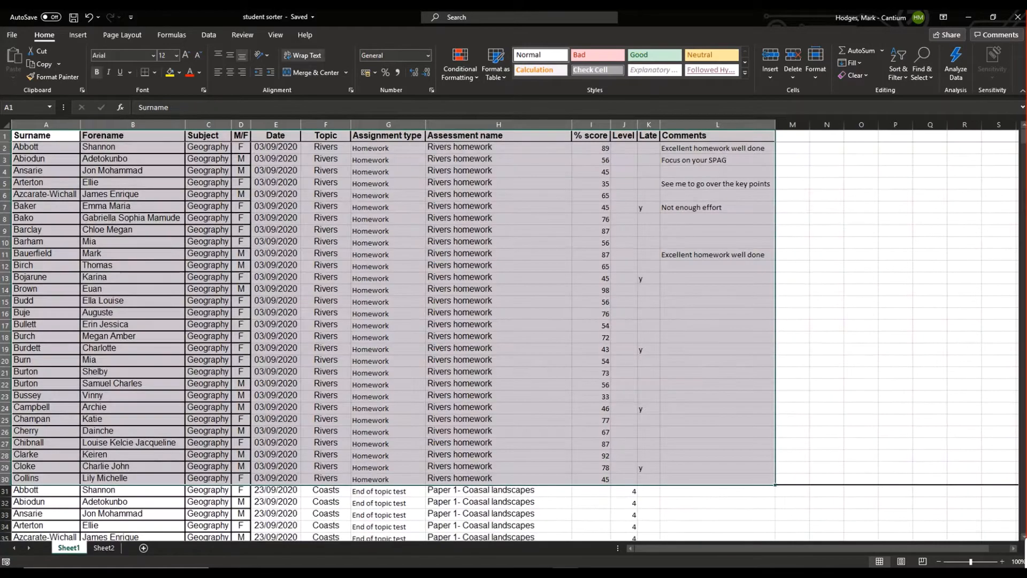
Step: Examine the dropdown choices available in the first record's Assignment type cell, G2
click(389, 160)
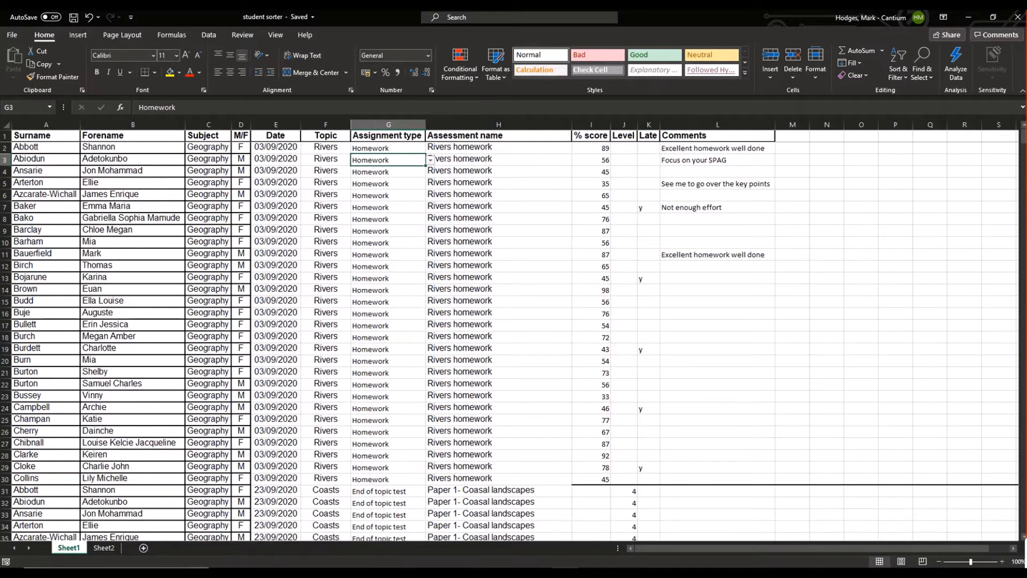
click(389, 148)
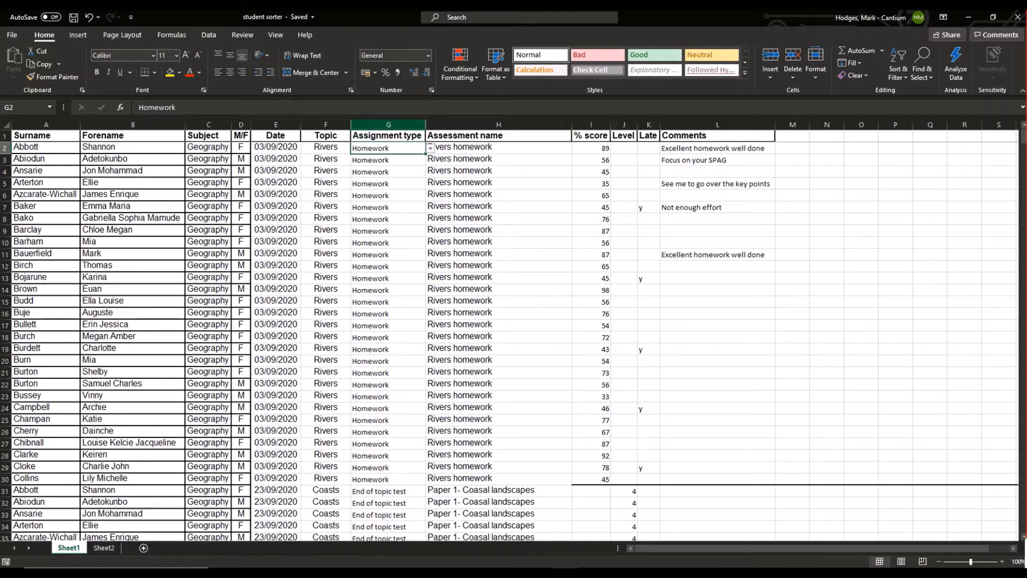
click(430, 148)
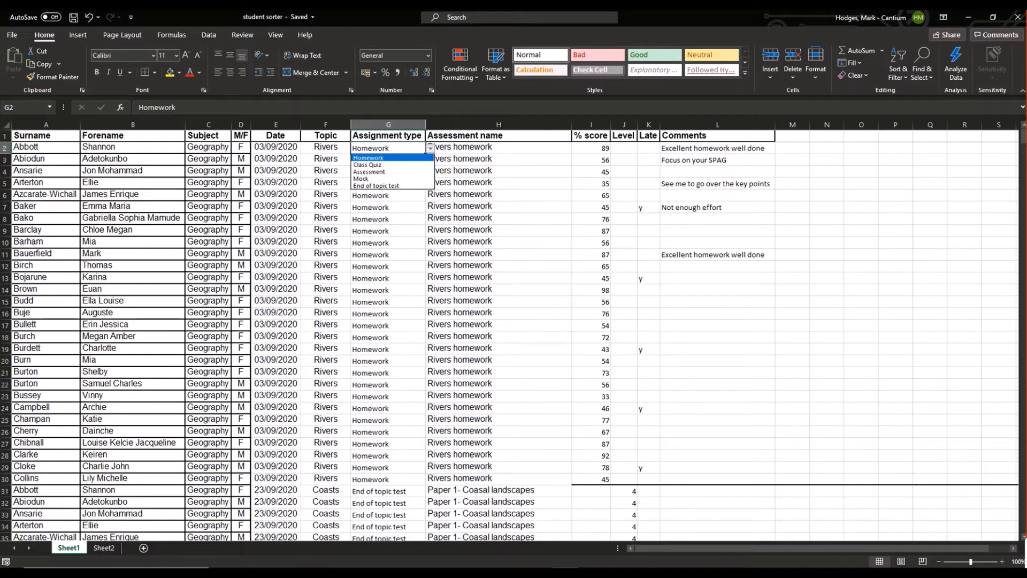
key(Return)
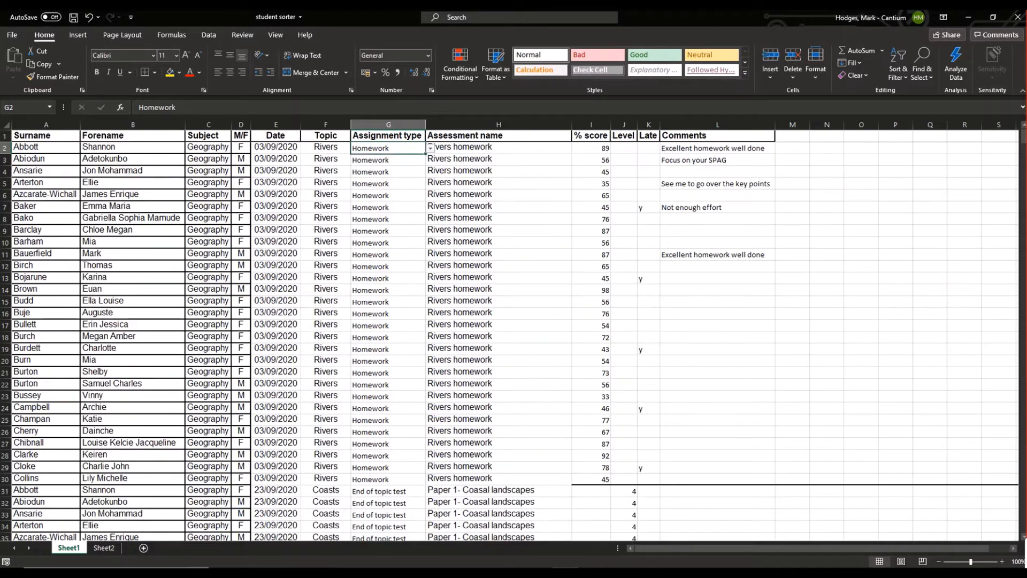
Step: Examine the ready-made remarks offered in the first record's Comments cell, L2
click(716, 148)
key(alt+Down)
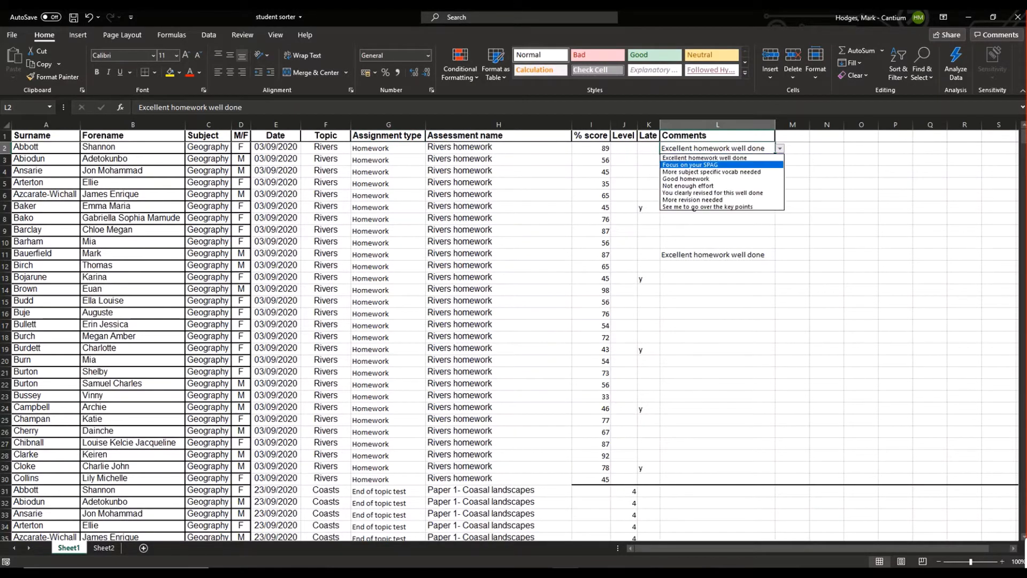
key(Return)
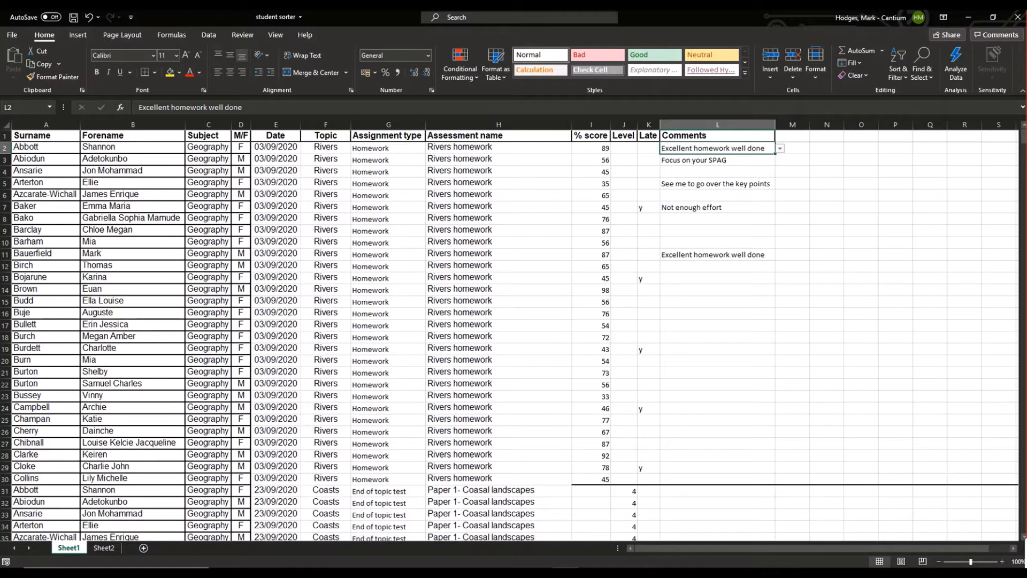
Step: Copy the student name, subject and gender cells A2:D30 and paste them below the last record, starting at A205
scroll(509, 341, down, 1)
scroll(509, 340, up, 1)
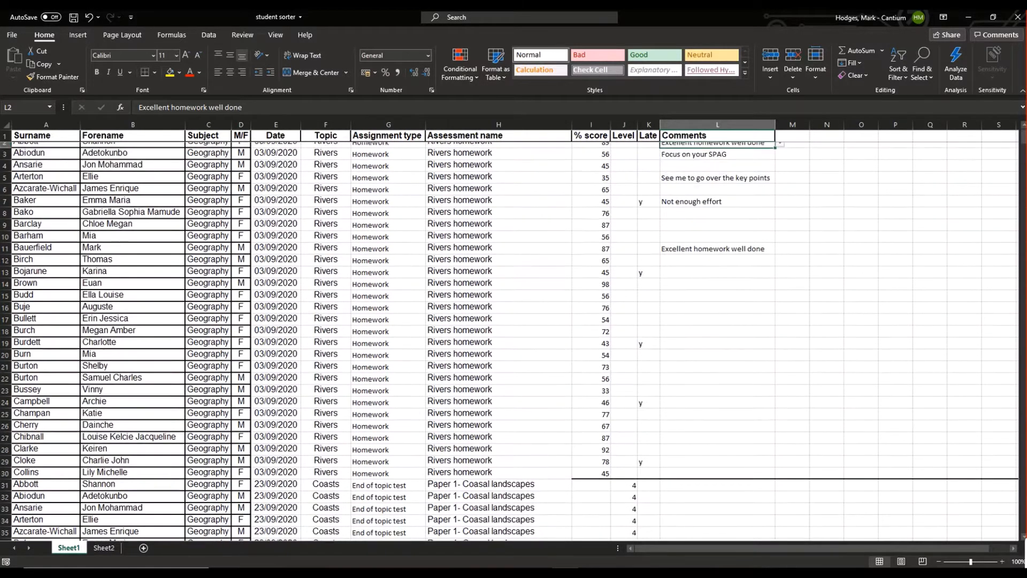
drag(32, 148, 241, 478)
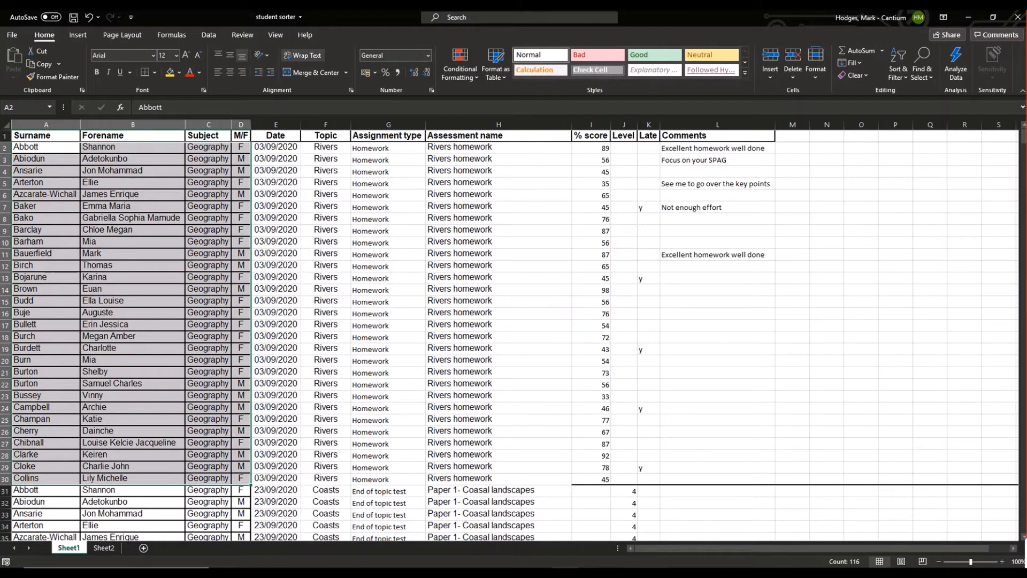
right_click(98, 473)
click(126, 106)
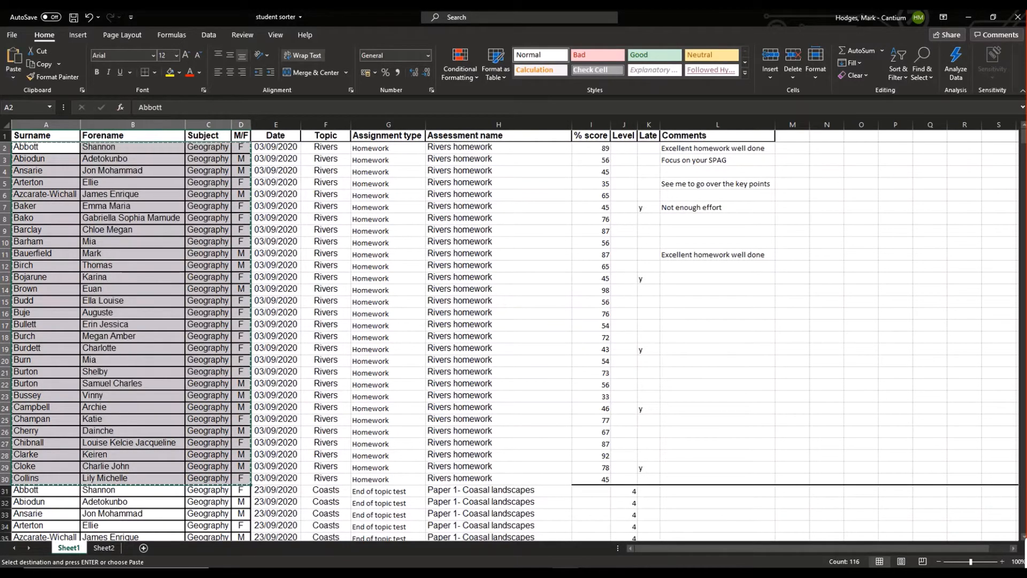
scroll(513, 337, down, 20)
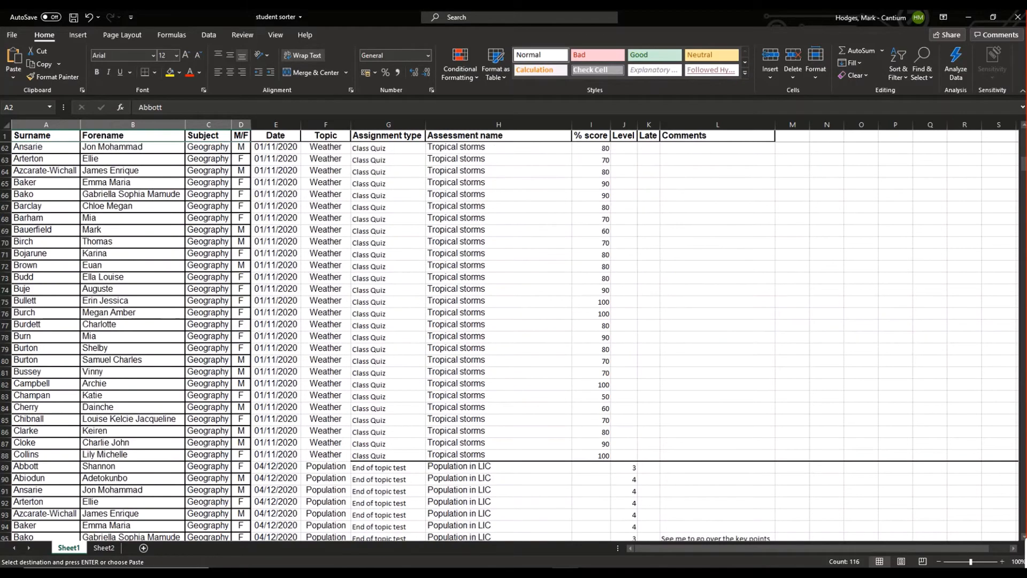
scroll(513, 337, down, 20)
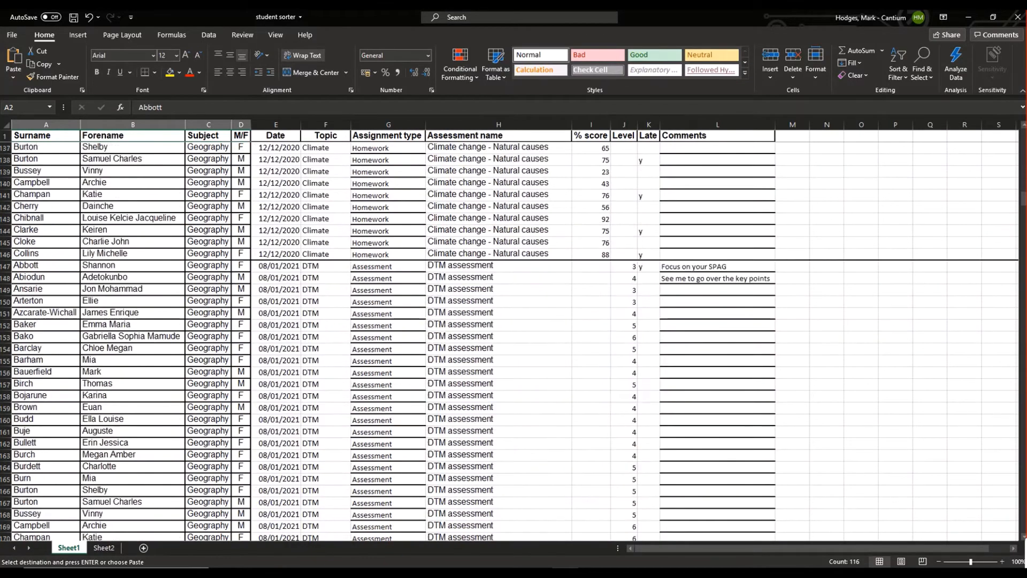
scroll(513, 337, down, 18)
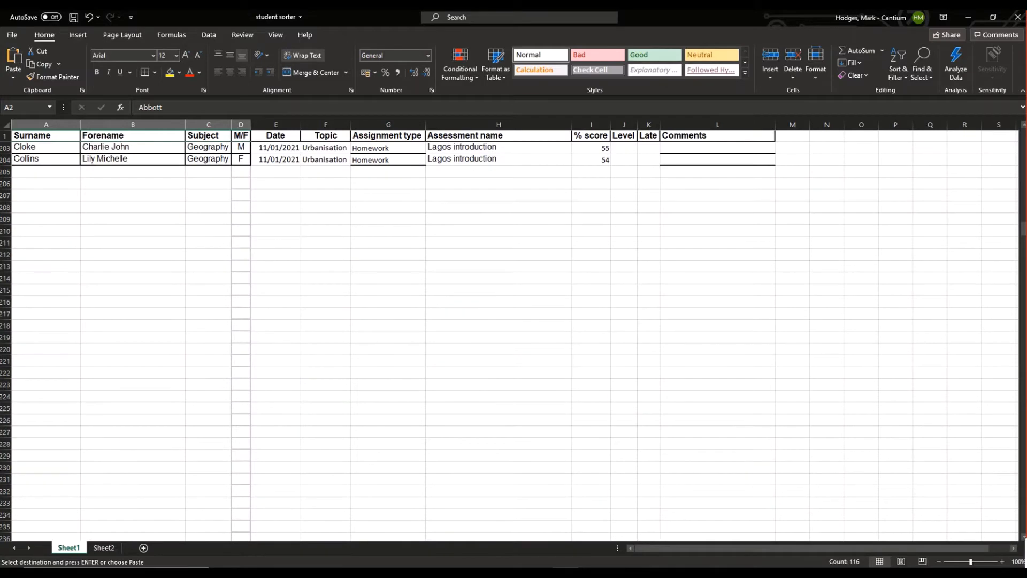
click(46, 172)
key(ctrl+v)
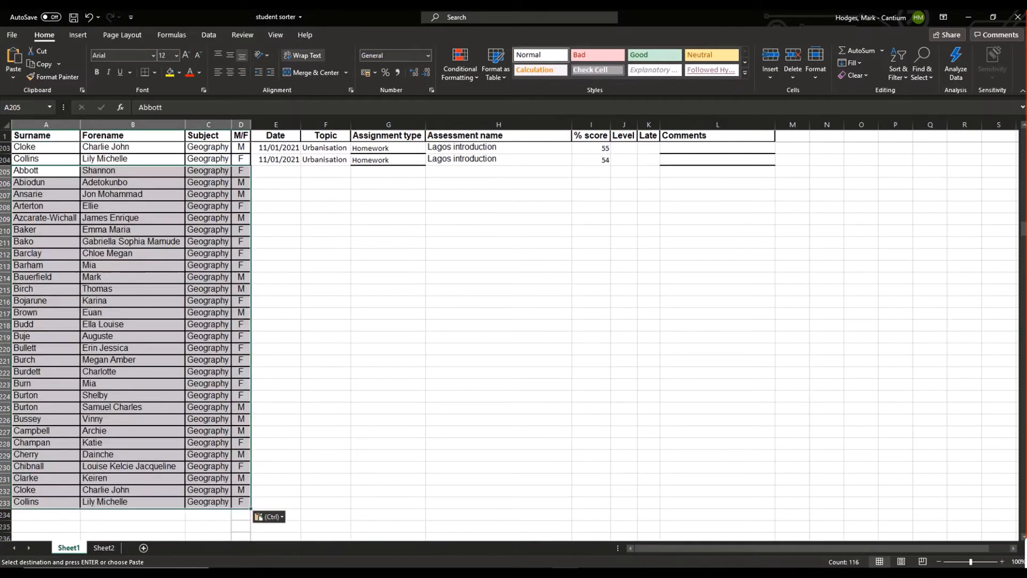
Step: Enter the date 13/1/21 in E205 and E206 and fill it down the pasted rows to E233
click(276, 172)
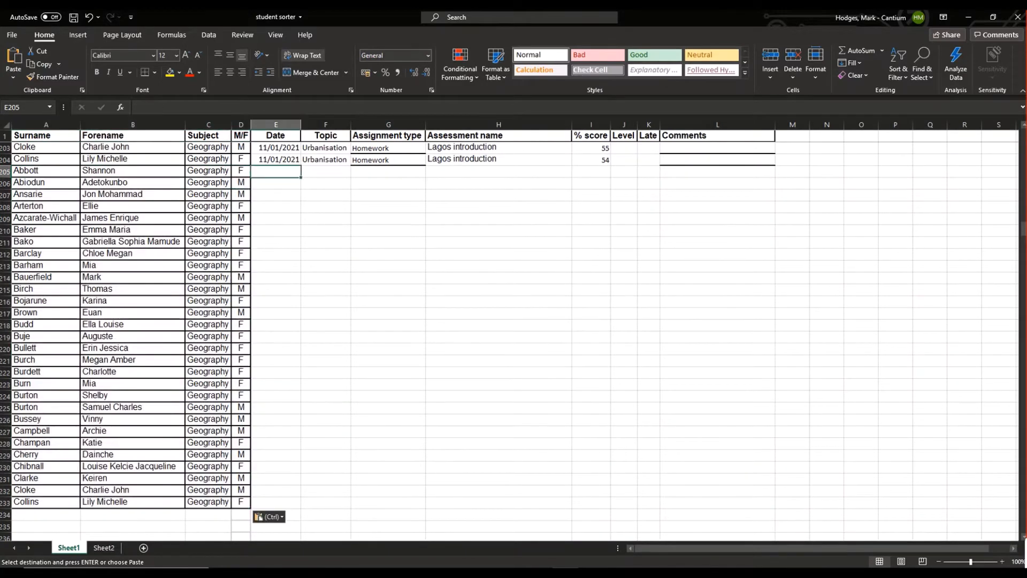
text(13/1/21)
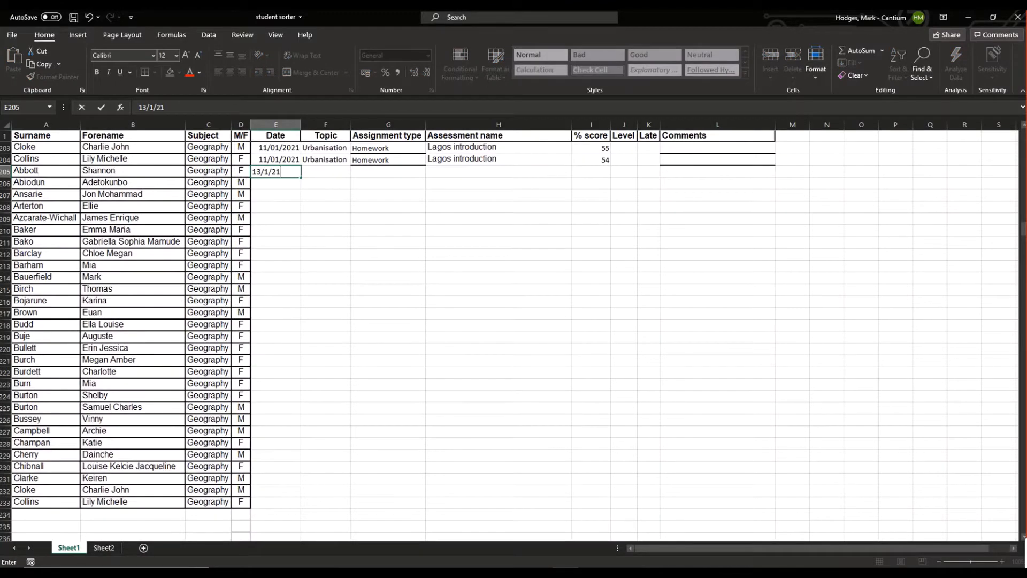
key(Return)
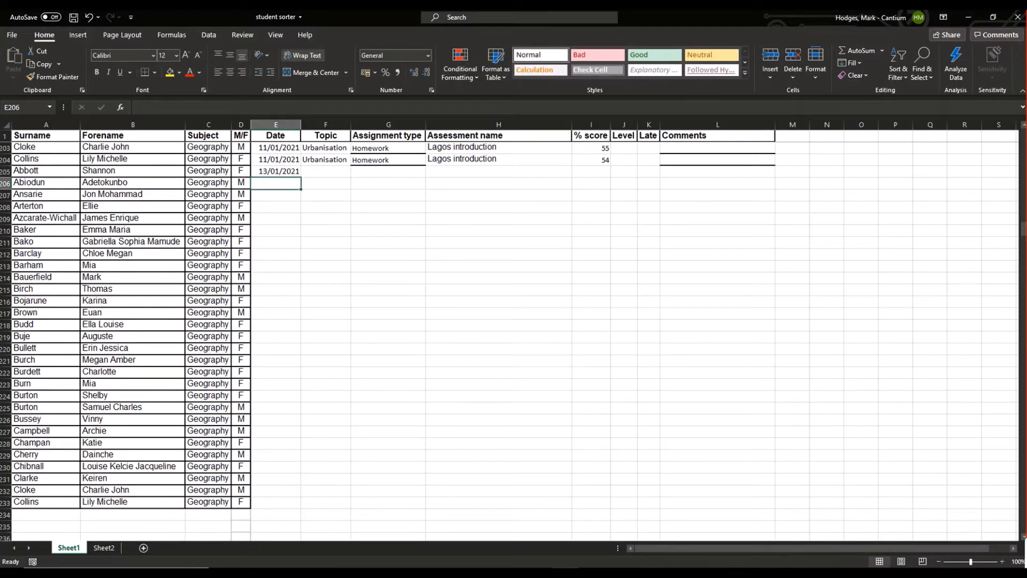
text(13/01/)
text(2021)
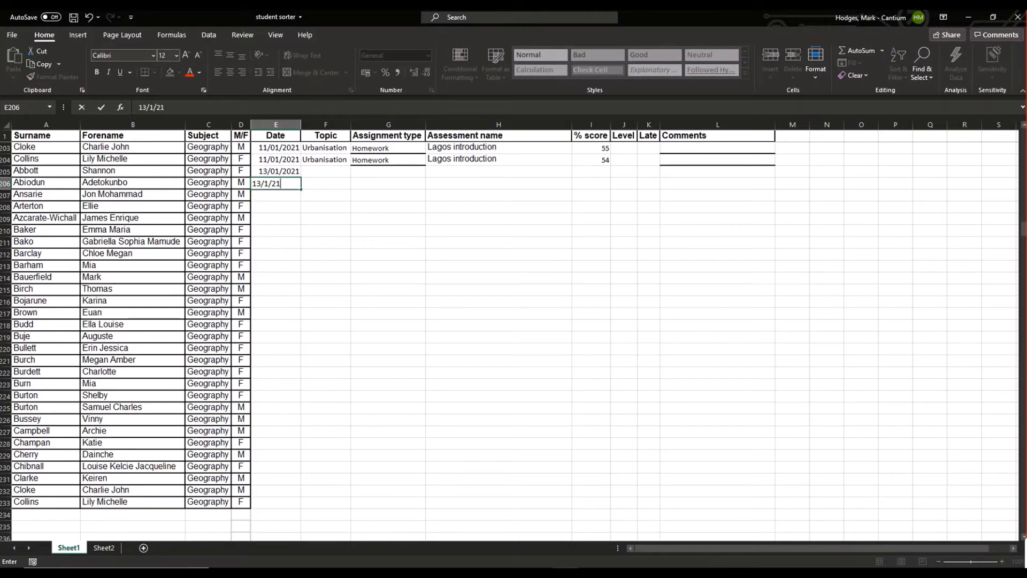
key(Return)
key(Up)
key(Up)
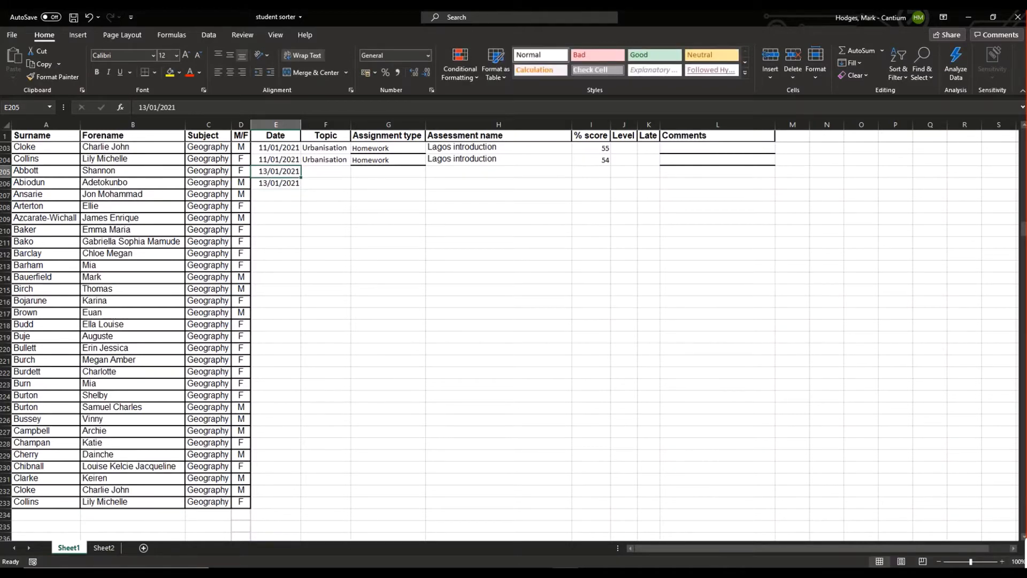
key(shift+Down)
drag(302, 189, 300, 508)
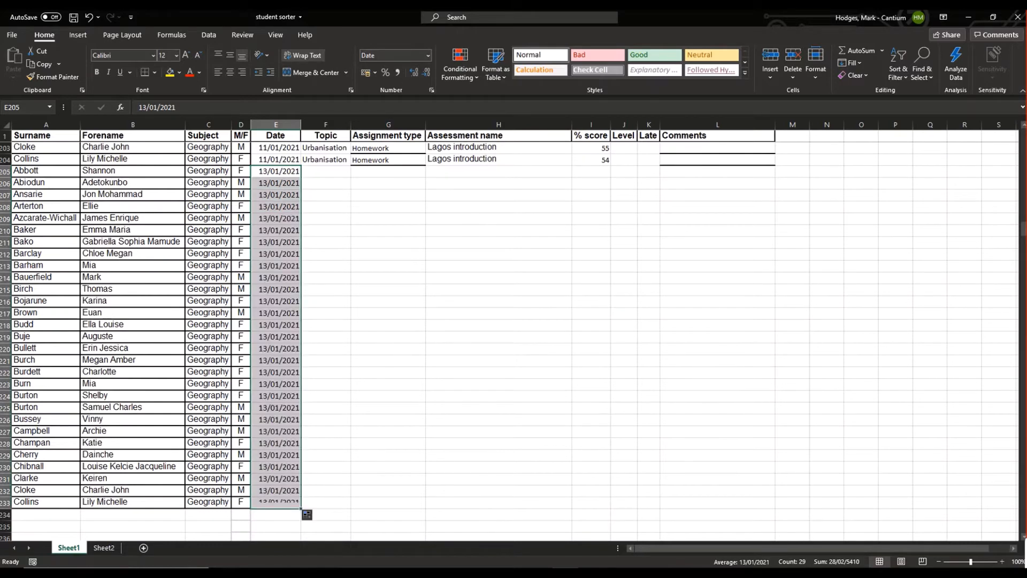
Step: Enter "Rivers lower course" as the topic in F205
click(326, 171)
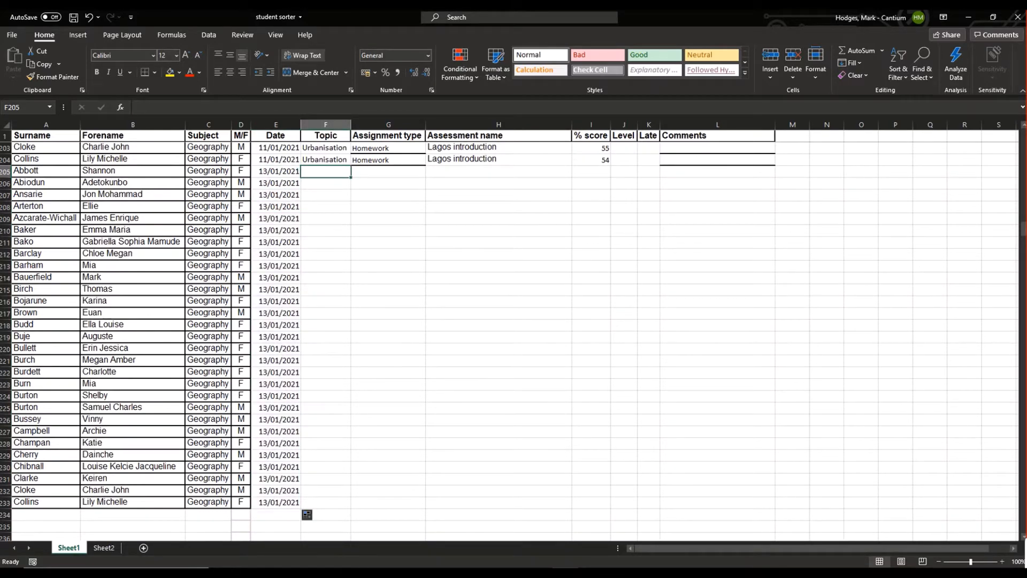
text(Rivers)
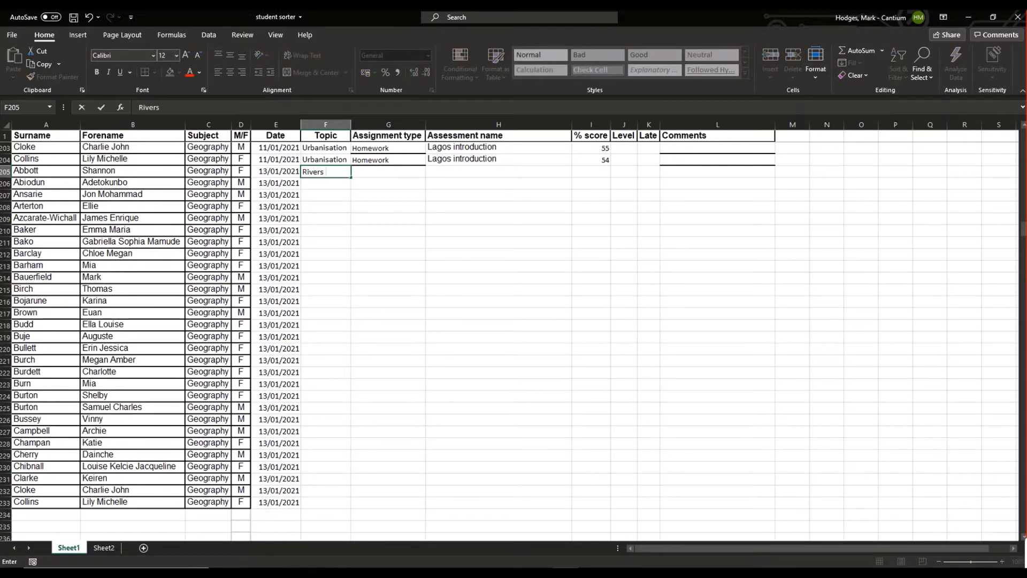
text( lower course)
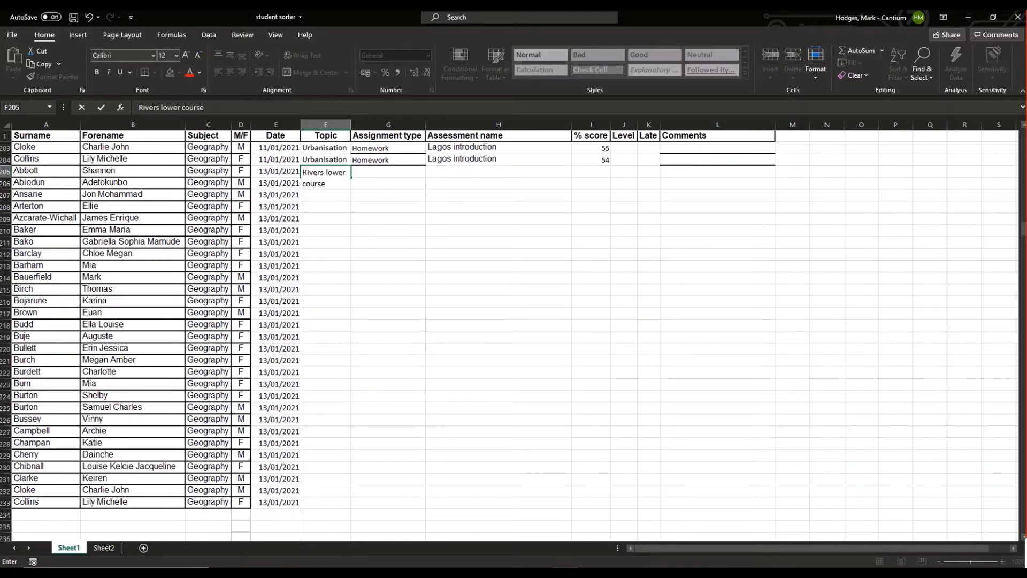
key(Tab)
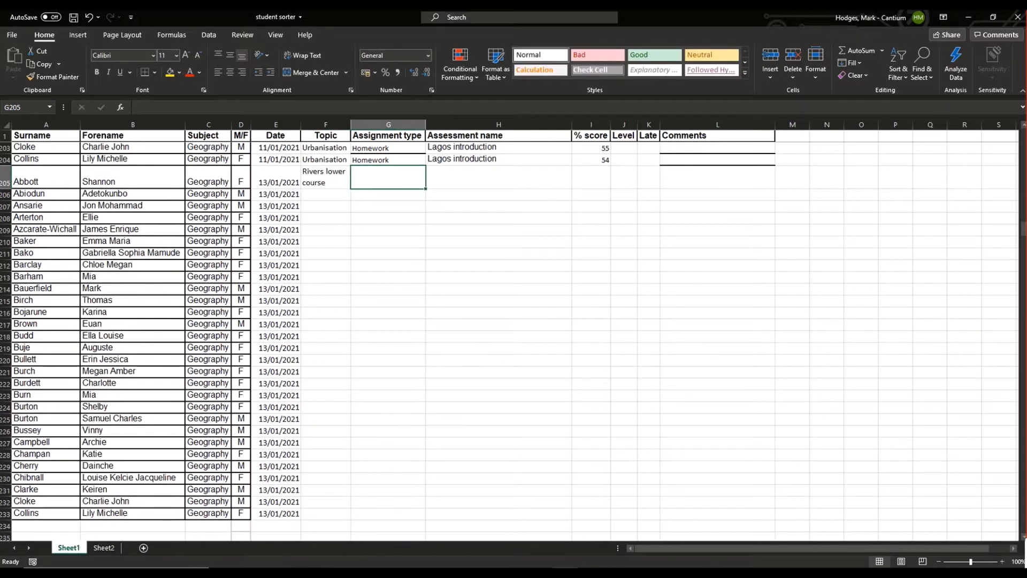
Step: Extend the Assignment type dropdown from G204 into the new rows and set G205:G233 to Assessment
click(388, 160)
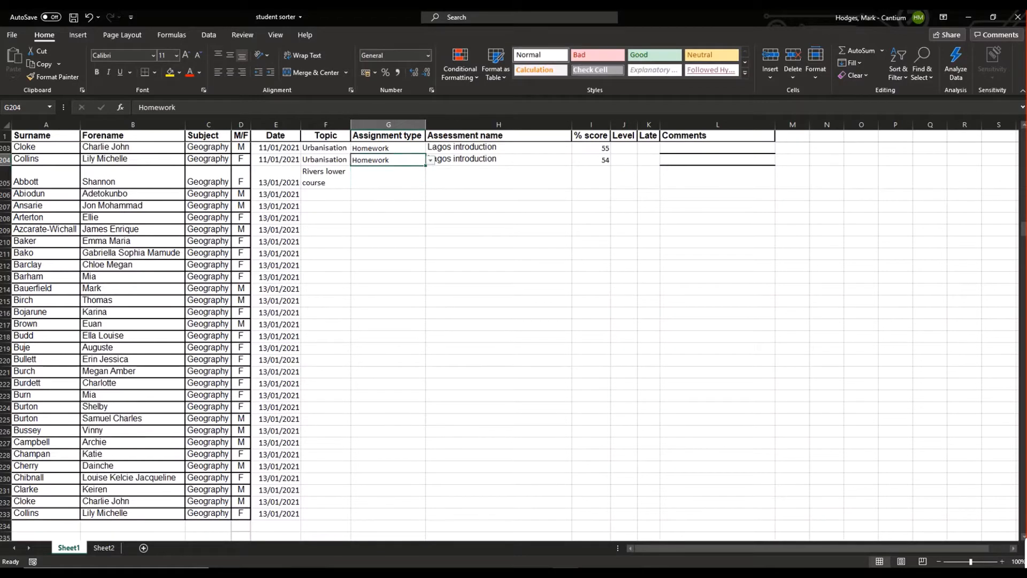
drag(425, 166, 426, 207)
click(388, 182)
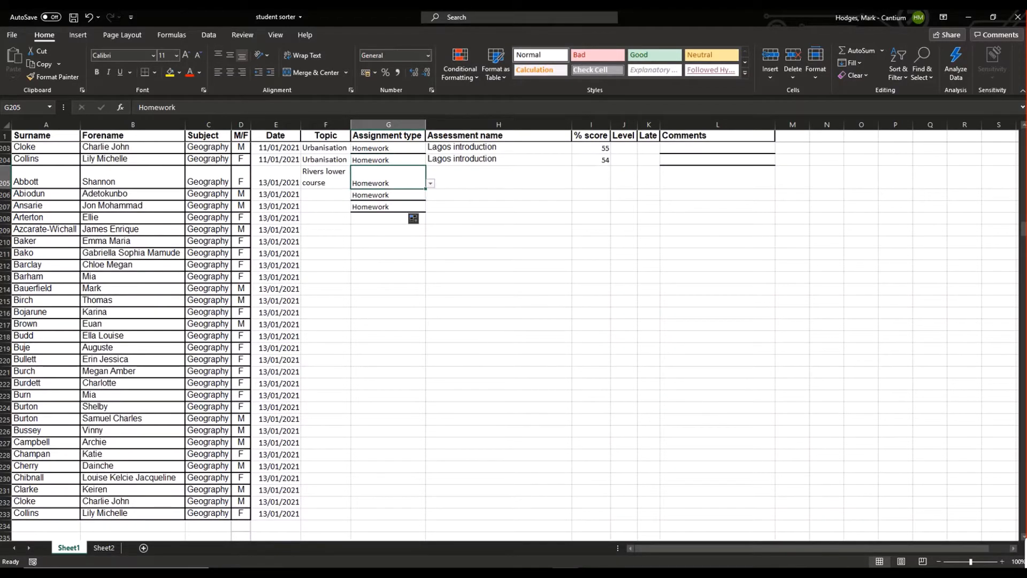
key(alt+Down)
key(Down)
key(Down)
key(Down)
key(Return)
drag(425, 188, 426, 518)
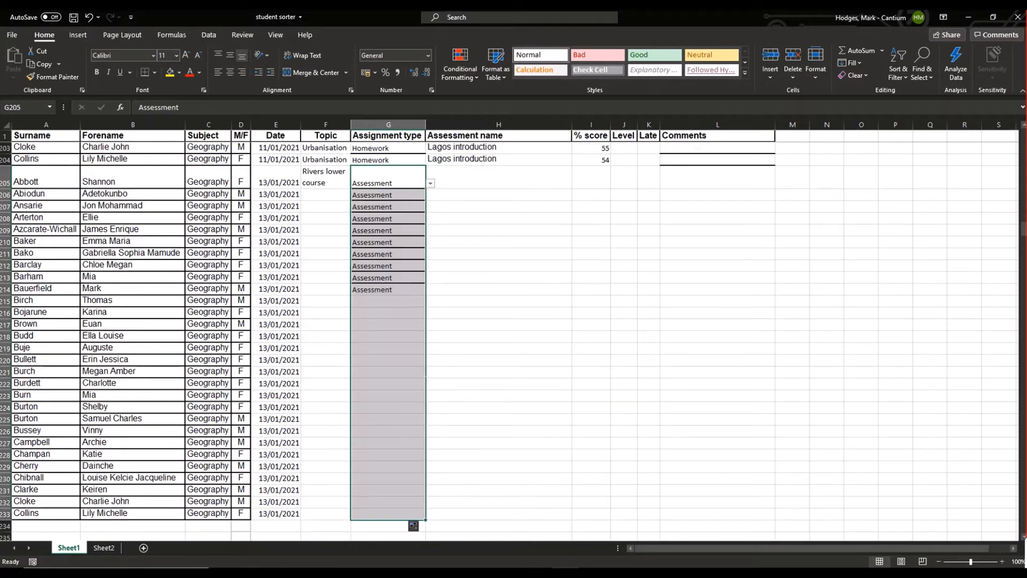
Step: Enter "Lower course" as the assessment name in H205 and fill it down to H233
click(498, 177)
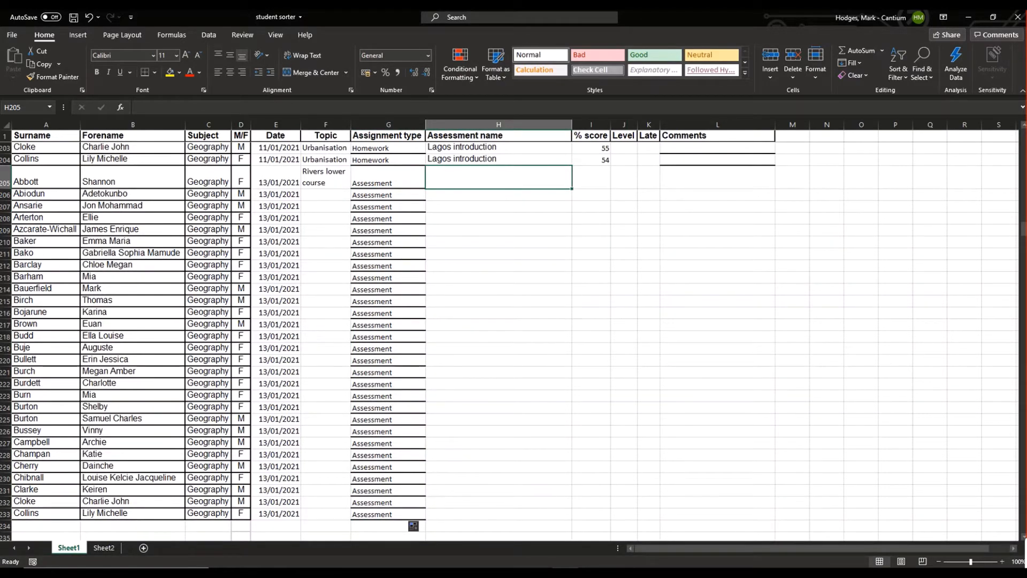
text(Lower )
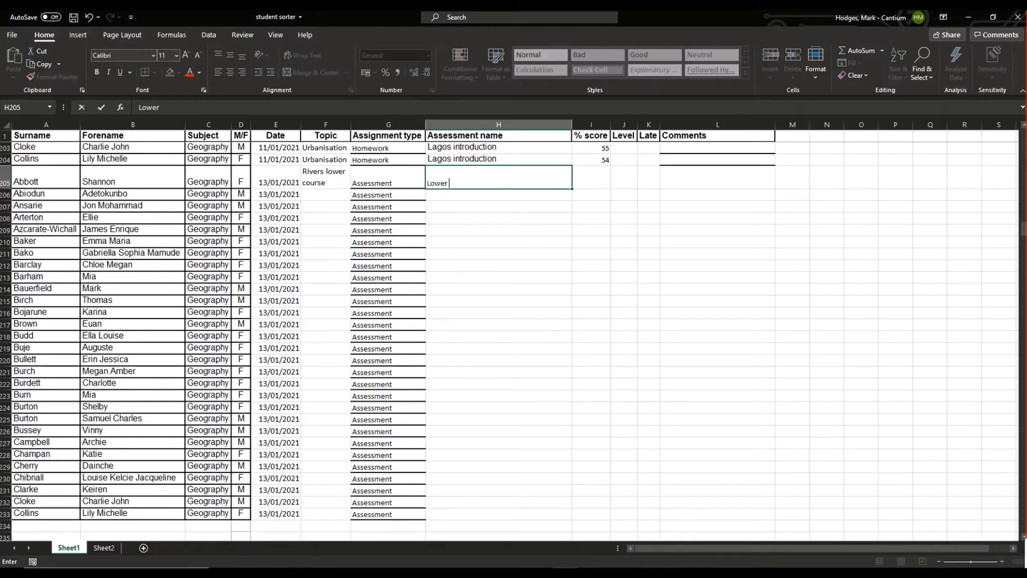
text(course)
key(Return)
click(498, 178)
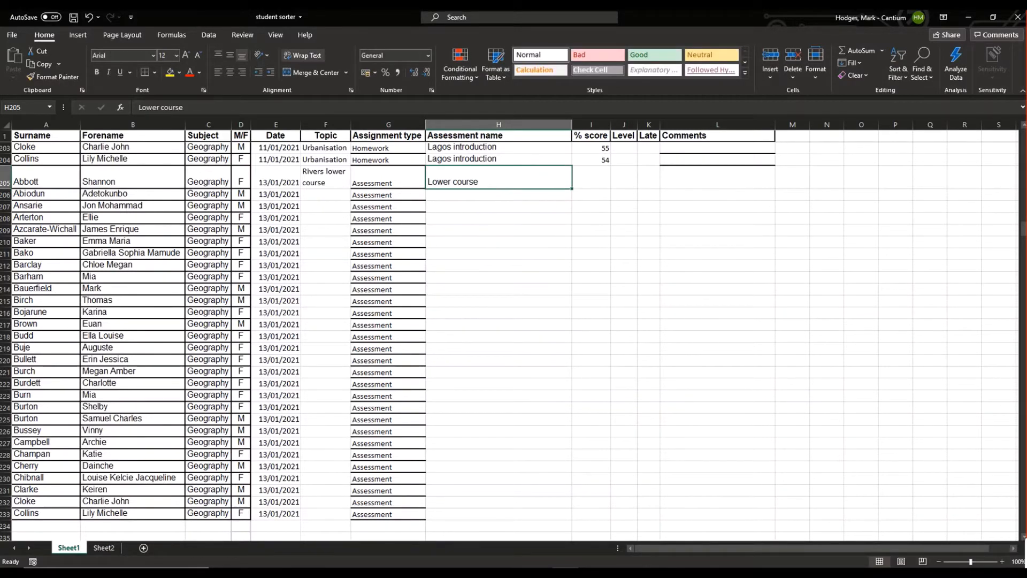
drag(571, 188, 571, 517)
click(624, 178)
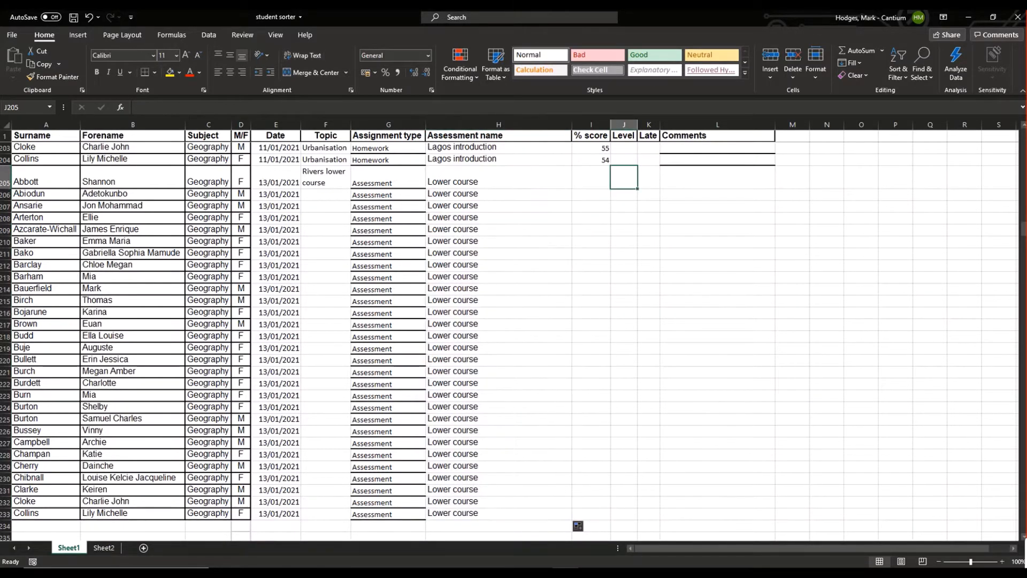
Step: Enter the Level values 4, 3, 4, 4, 4, 4, 5, 5, 5, 4, 4 in J205:J215
text(4)
key(Return)
text(3)
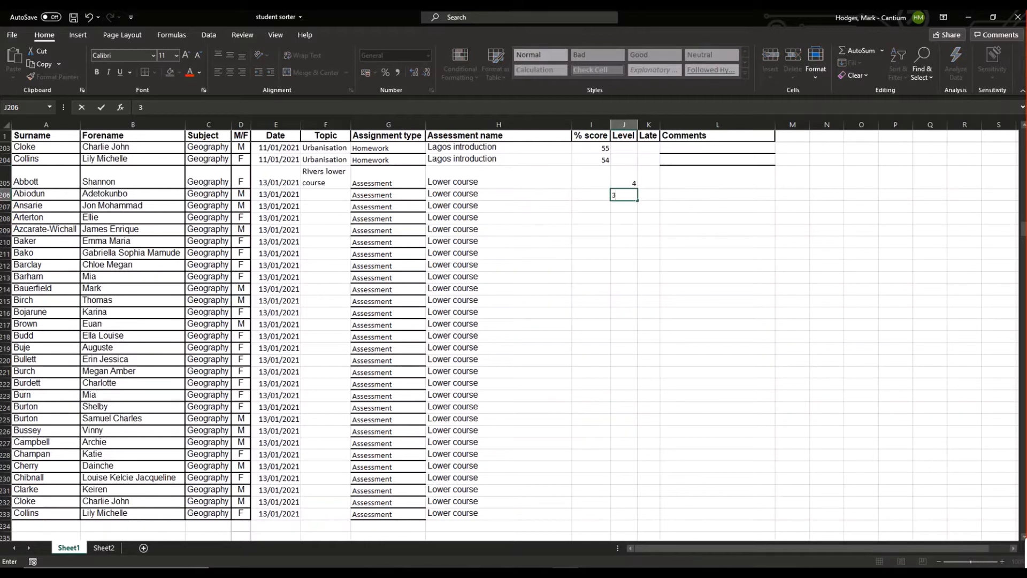
key(Return)
text(4)
key(Return)
text(4)
key(Return)
text(4)
key(Return)
text(4 5 5 5 4 4)
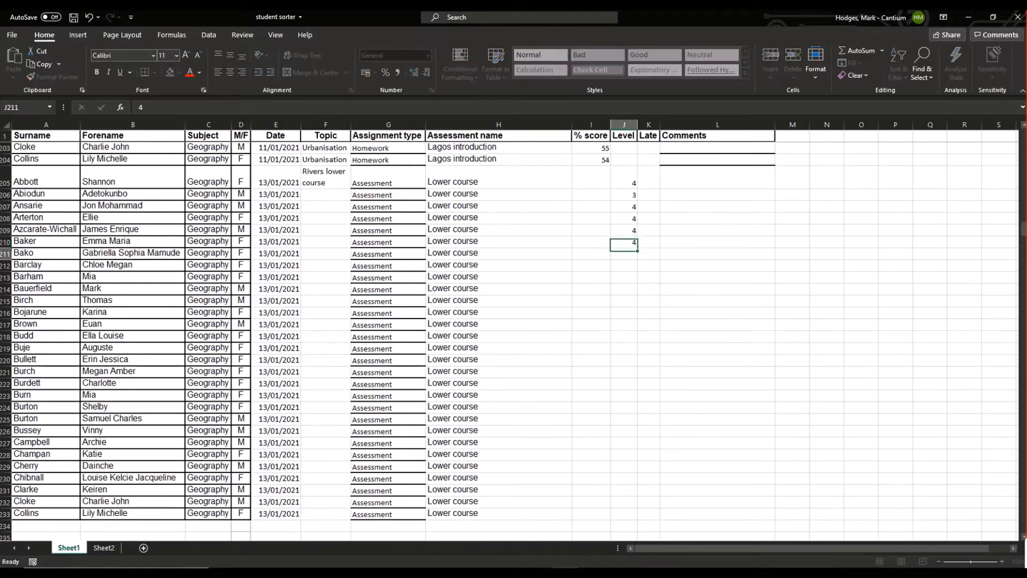
key(Return)
Step: Fill in the Levels from J216 to J233: four 4s, four 5s, four 6s, four 7s, one 6 and one 5
text(4 4 4 4 5 5 5 5)
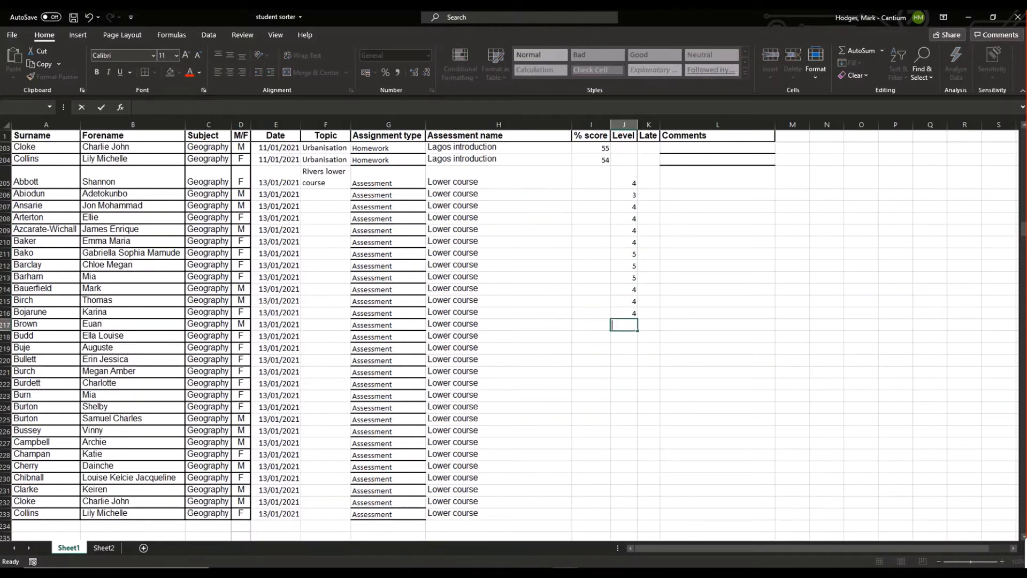
key(Return)
text(6 6 6 6 7 7 7 7)
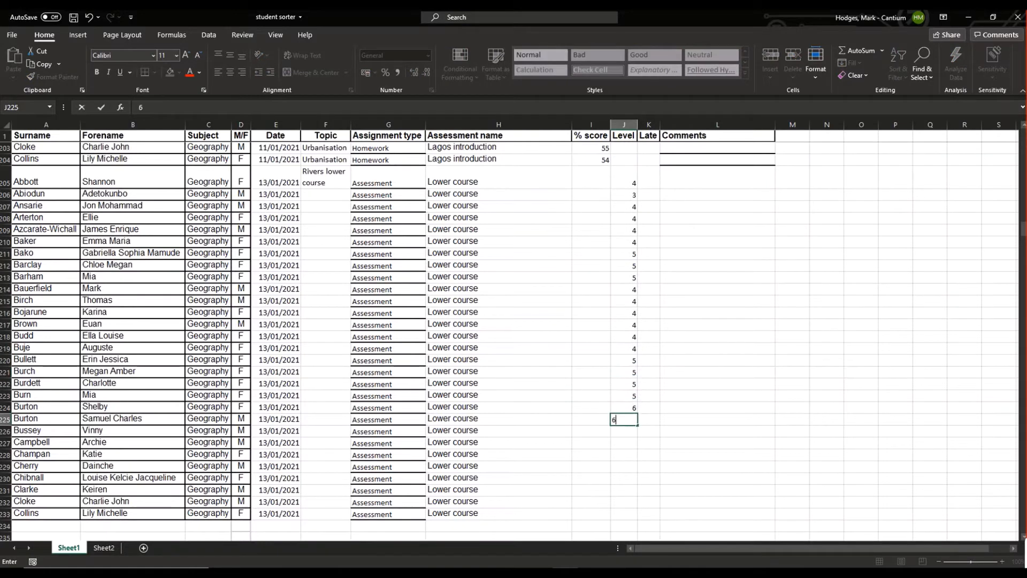
key(Return)
text(6)
key(Return)
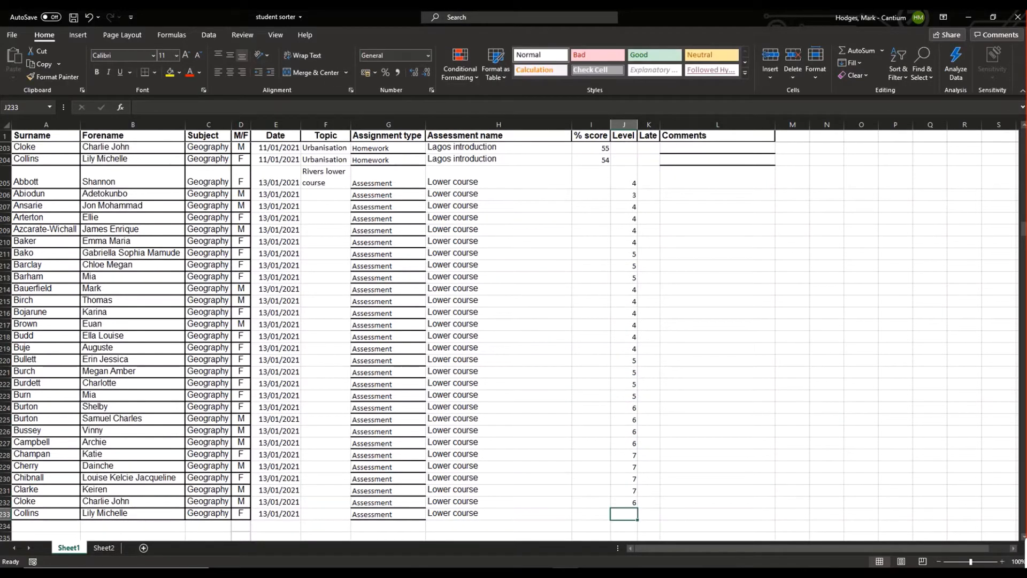
text(5)
key(Return)
Step: Extend the Comments dropdown from L204 down through L233
key(Right)
key(Up)
key(Up)
key(Up)
key(Up)
key(Up)
key(Up)
key(Up)
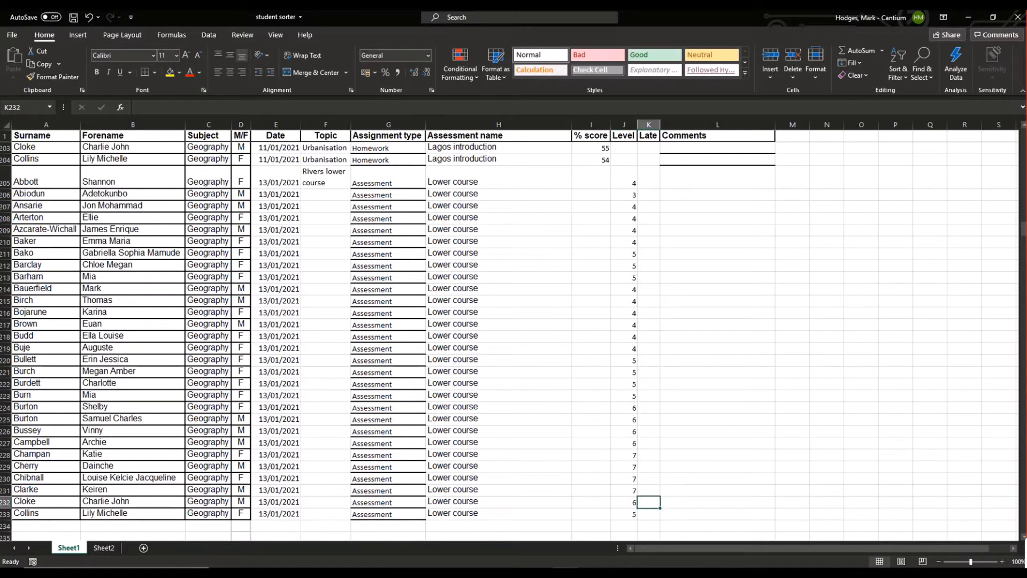
key(Up)
key(Up)
key(Up)
key(Up)
key(Up)
key(Up)
key(Up)
key(Up)
key(Up)
key(Up)
key(Up)
key(Up)
key(Up)
key(Up)
key(Up)
key(Up)
key(Up)
key(Up)
key(Up)
key(Up)
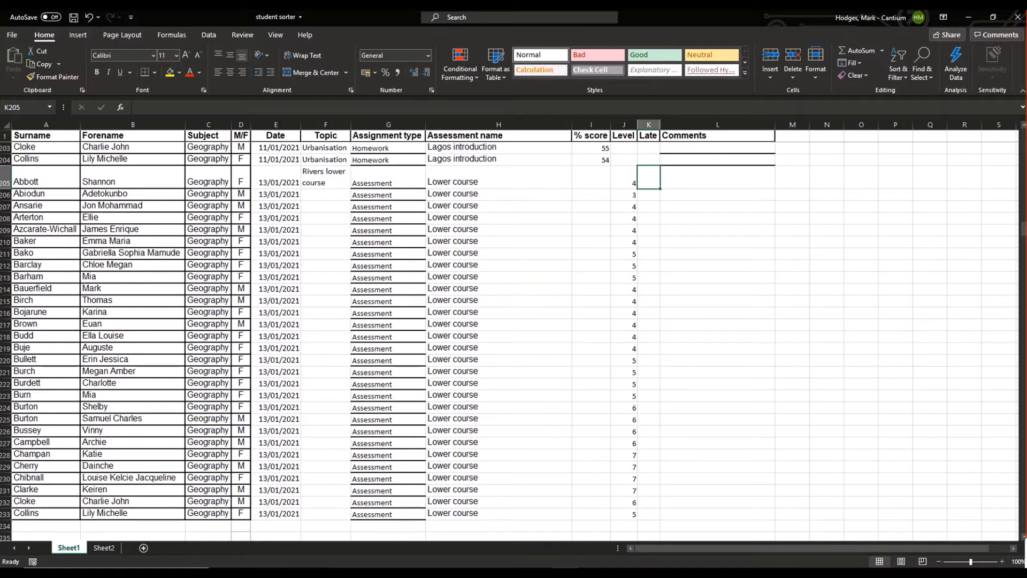
key(Right)
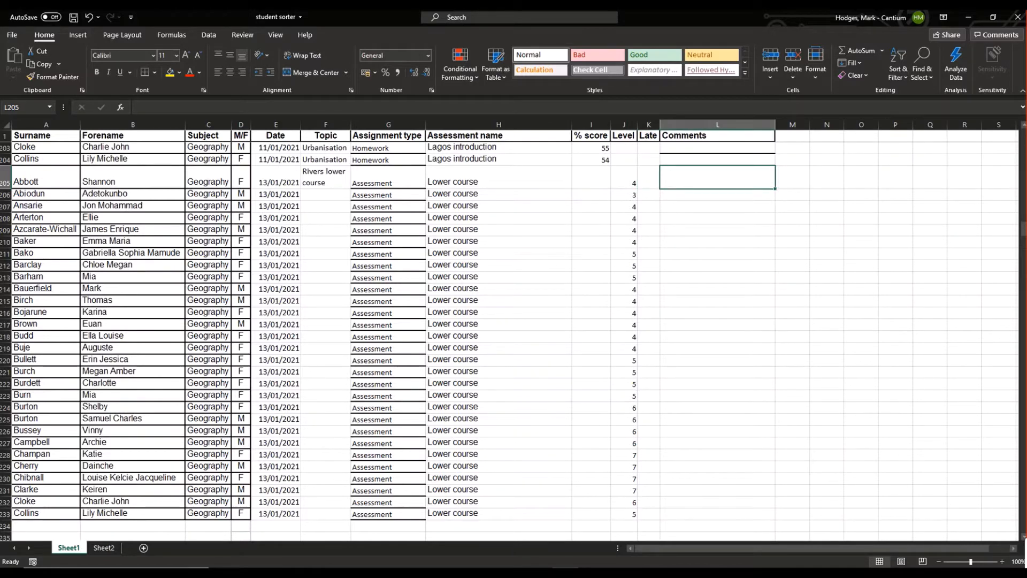
key(Up)
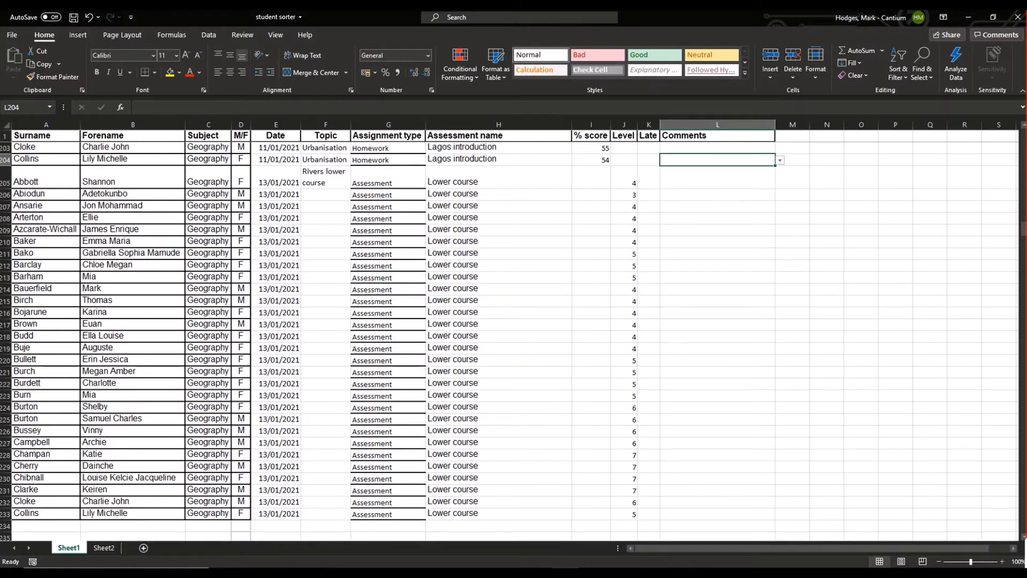
key(shift+Down)
key(shift+Down)
key(shift+Down)
key(shift+Down)
key(shift+Down)
key(shift+Down)
key(shift+Down)
key(shift+Down)
key(shift+Down)
key(shift+Down)
key(shift+Down)
key(shift+Down)
key(shift+Down)
key(shift+Down)
key(shift+Down)
key(shift+Down)
key(shift+Down)
key(shift+Down)
key(shift+Down)
key(shift+Down)
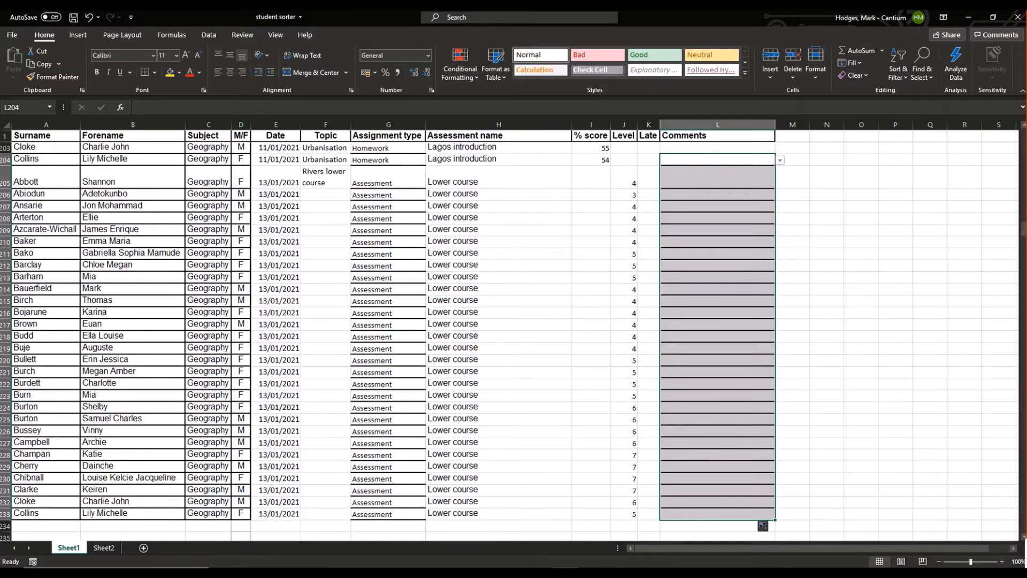
Step: Choose the comment "You clearly revised for this well done" in L228 and fill it down to L230
click(717, 455)
click(779, 455)
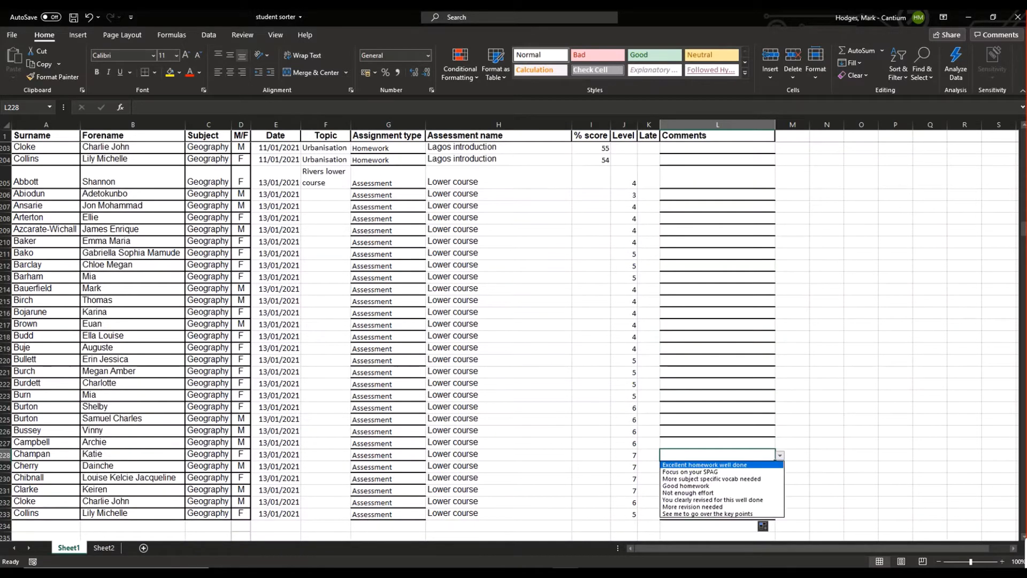
click(713, 500)
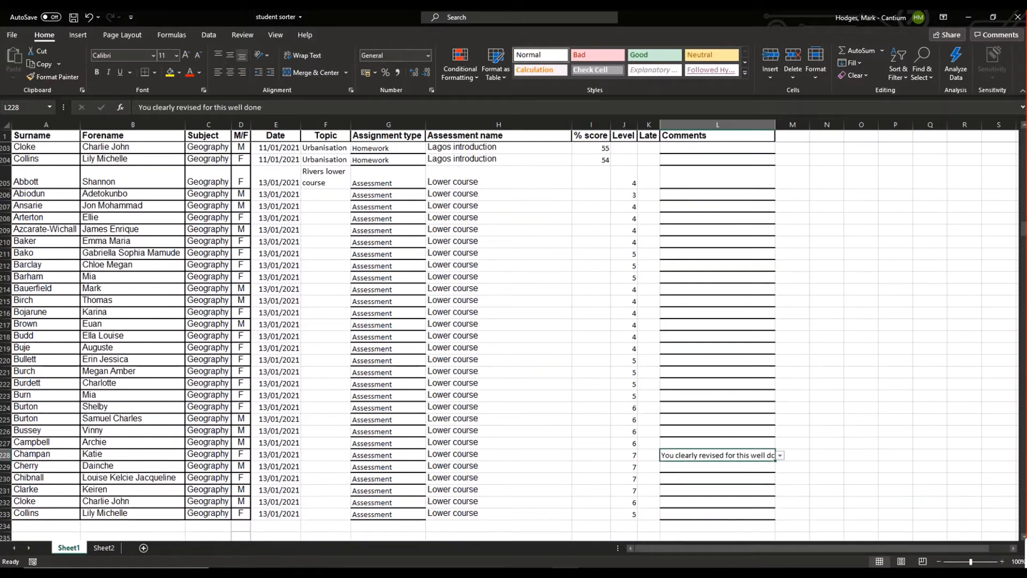
drag(775, 460, 774, 480)
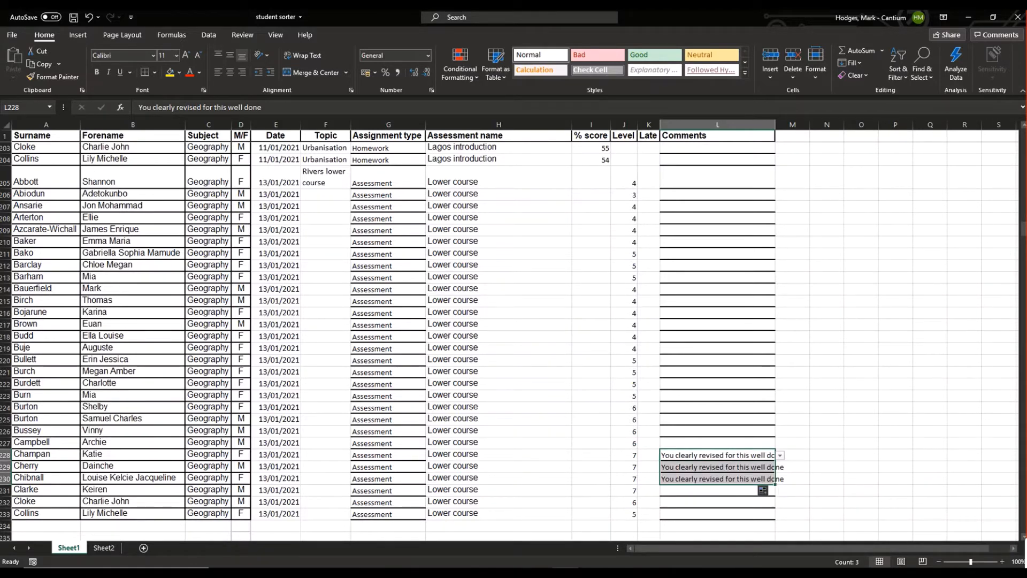
Step: Save the student sorter workbook with the new assessment rows
click(133, 525)
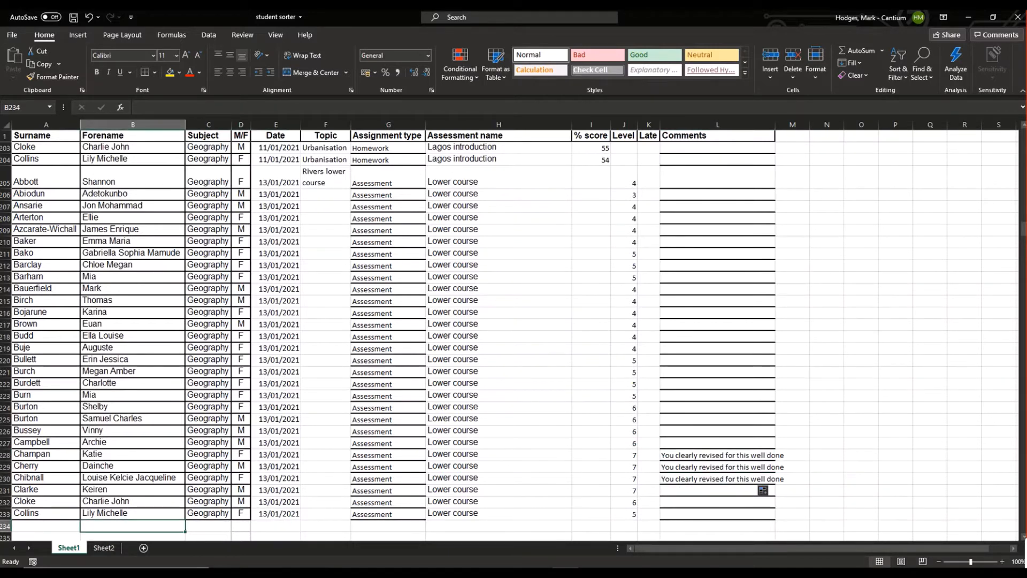
key(ctrl+s)
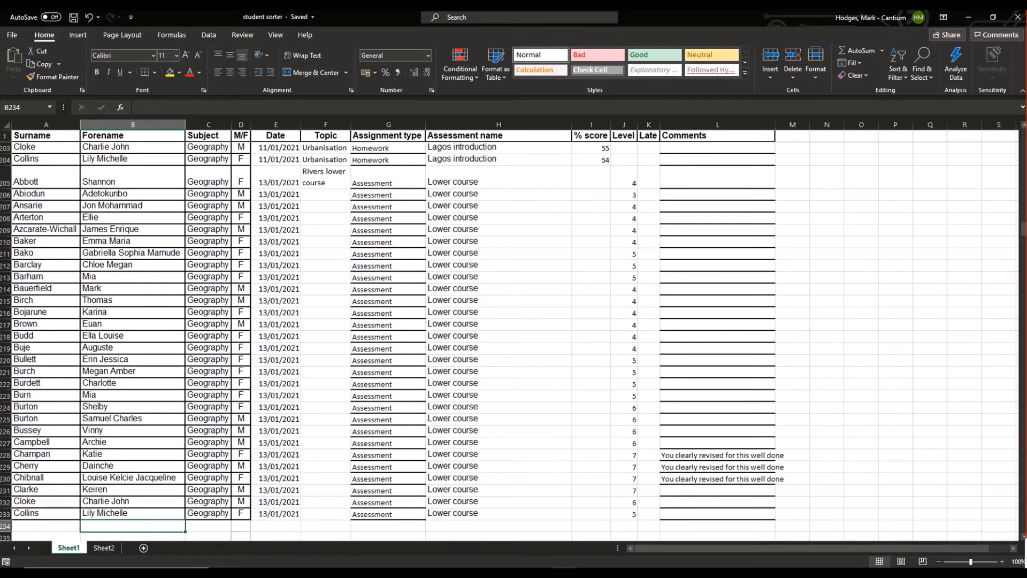
scroll(513, 331, up, 4)
scroll(514, 332, down, 3)
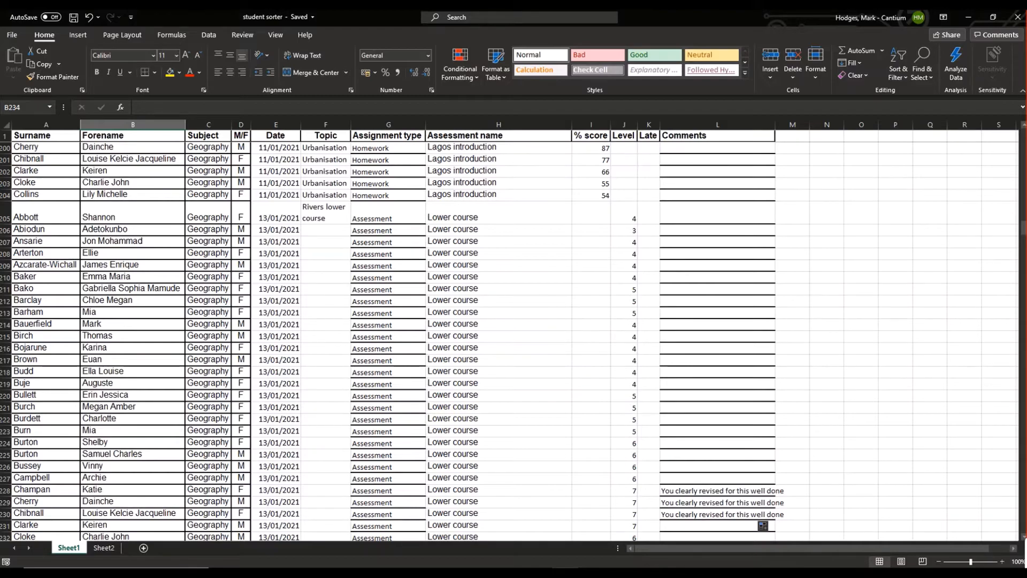
Step: Switch to the Gradebook report in Power BI Desktop and add a new report page
key(alt+Tab)
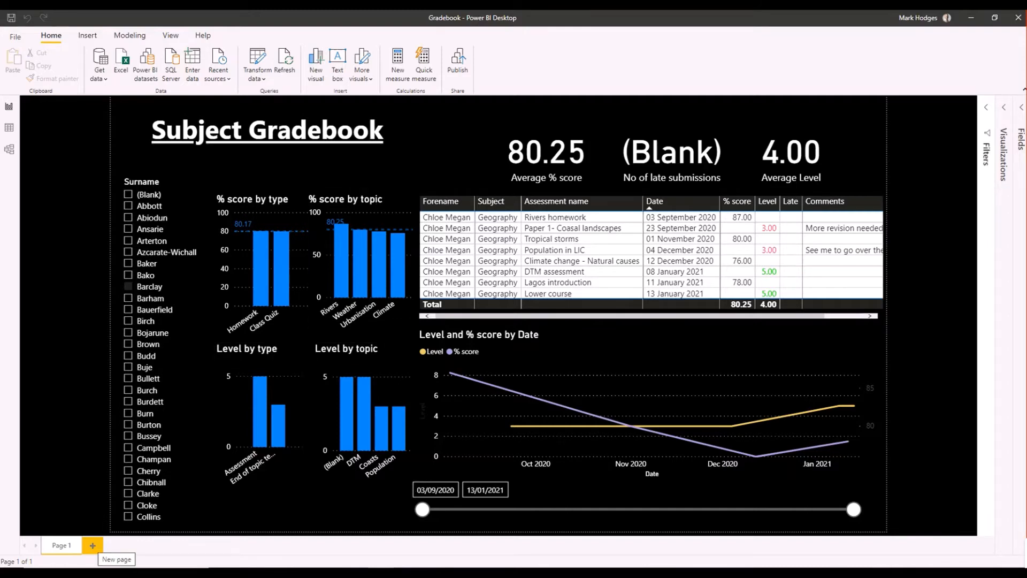
click(92, 545)
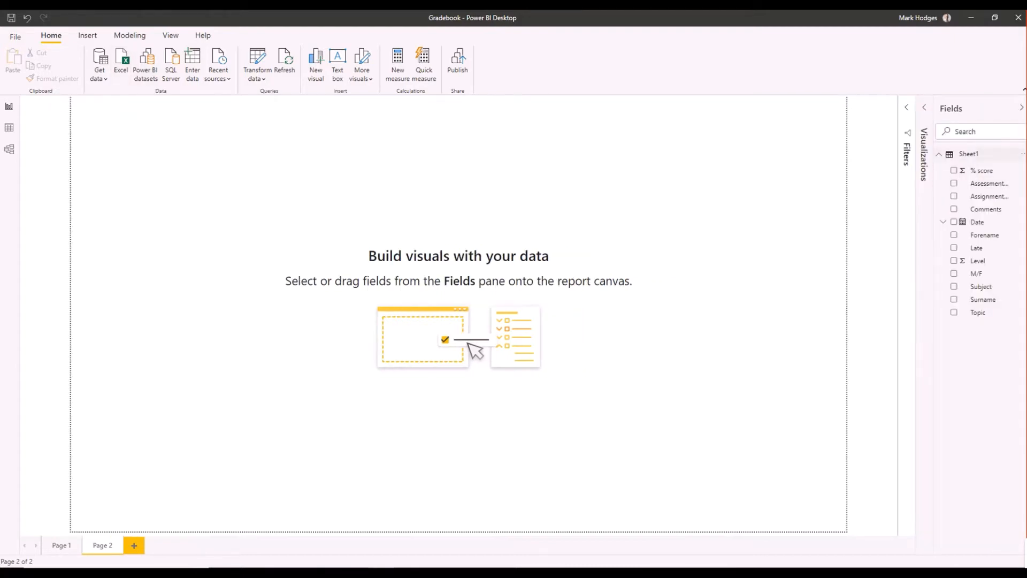
Step: Rename the Sheet1 data table as Yr8 Geog
right_click(968, 154)
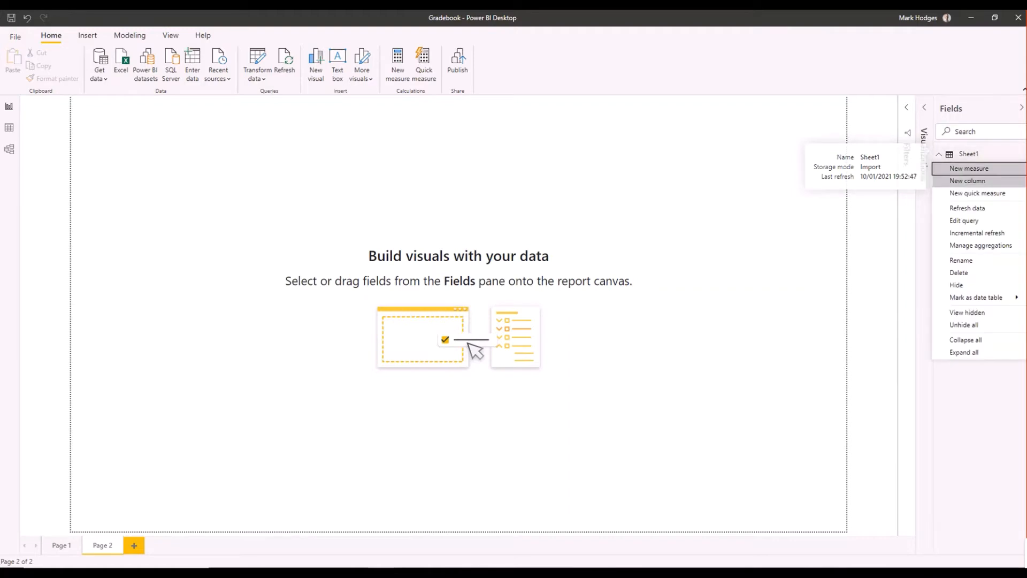
click(962, 260)
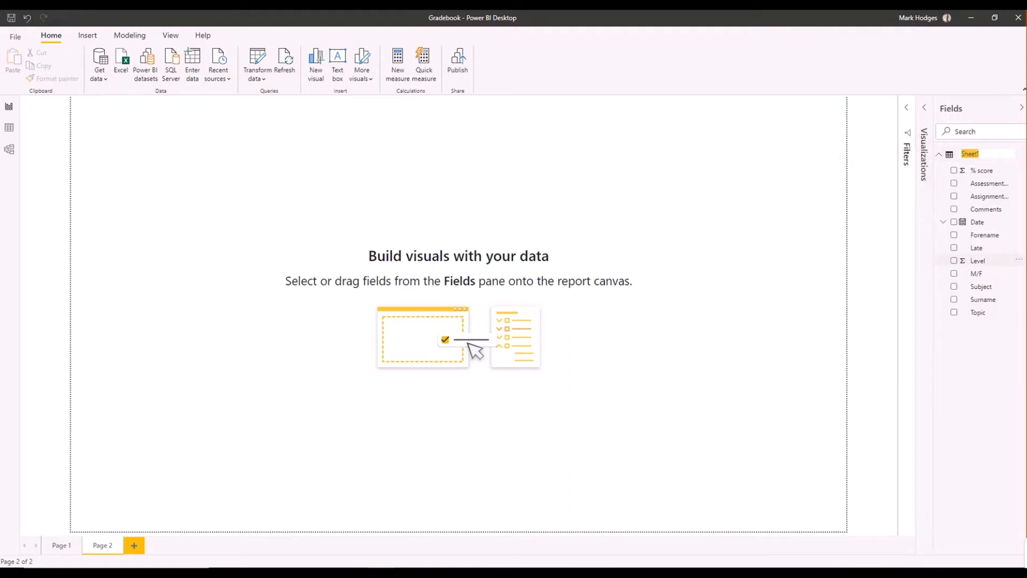
text(Y)
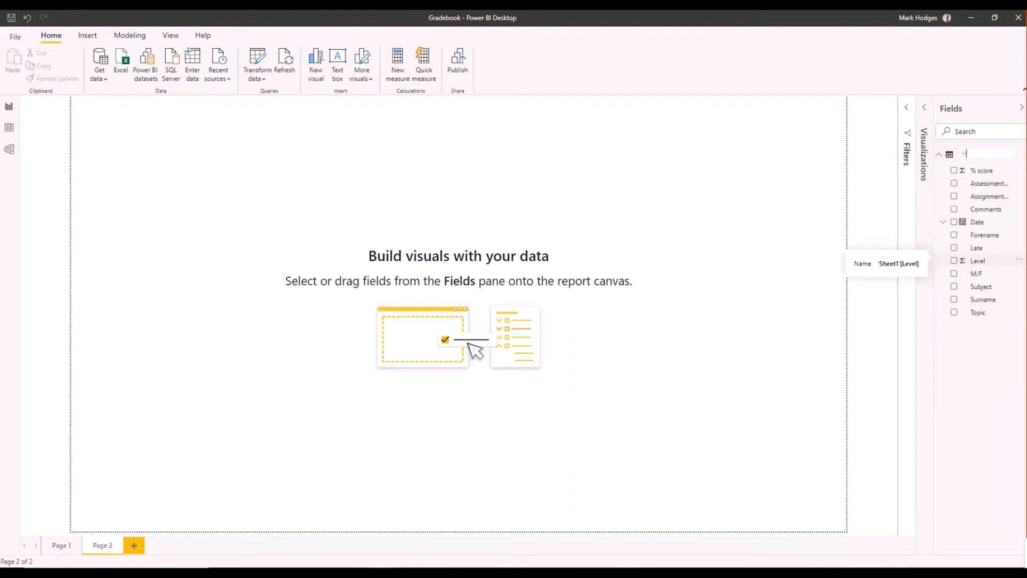
text(r8 Geog)
key(Return)
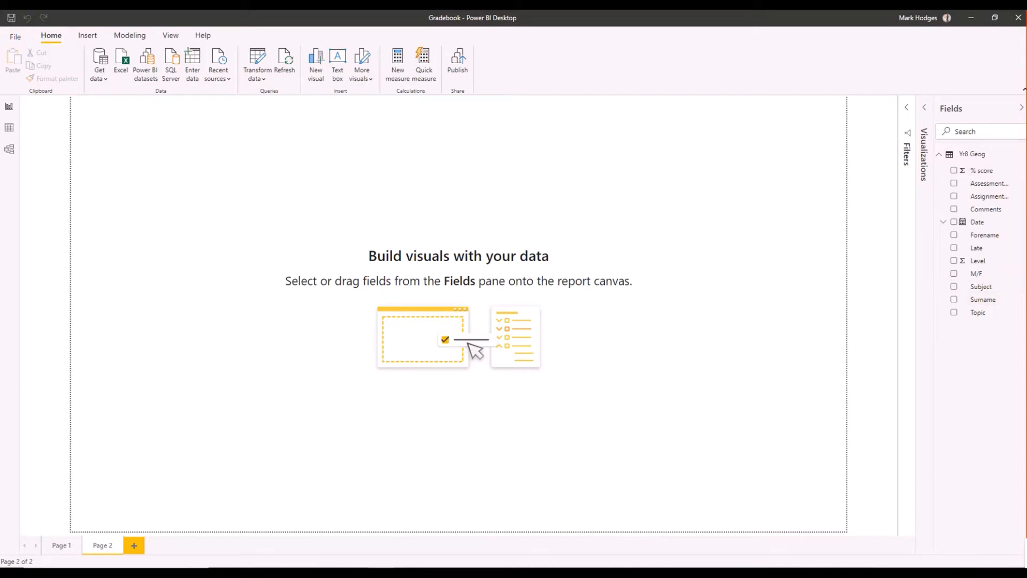
Step: Expand the Visualizations pane and briefly look at the Filters pane before collapsing it again
click(923, 108)
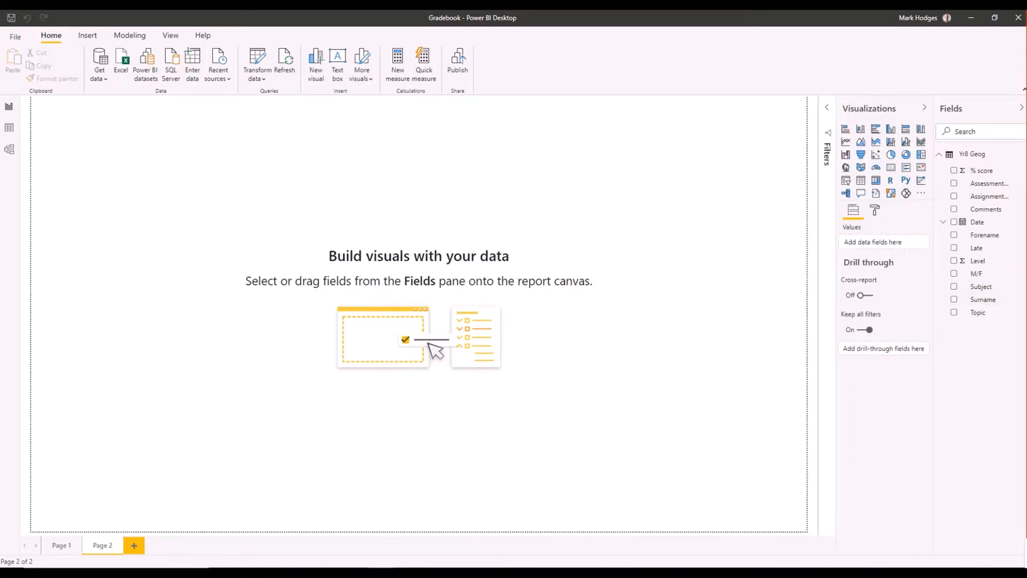
click(827, 107)
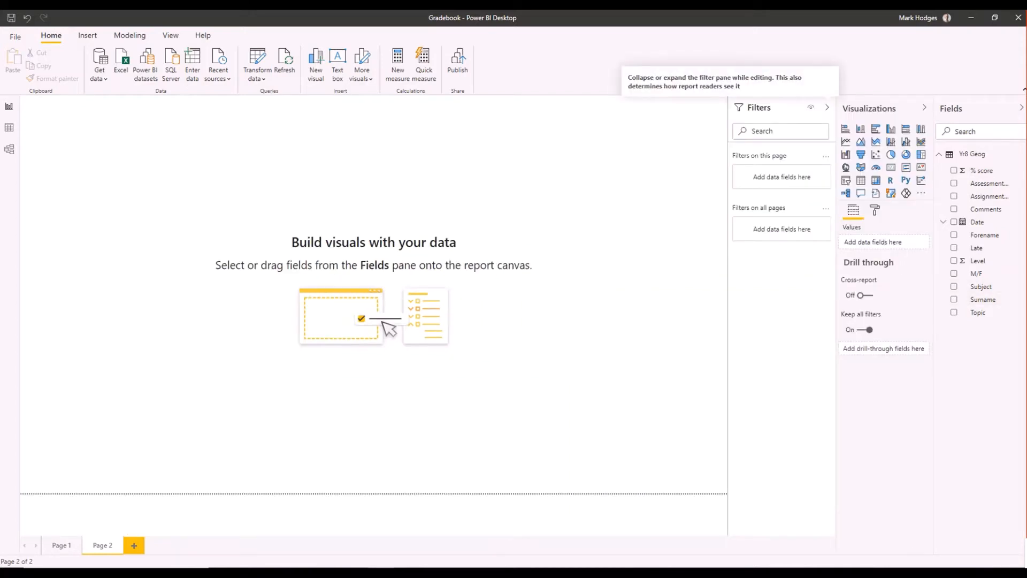
click(827, 107)
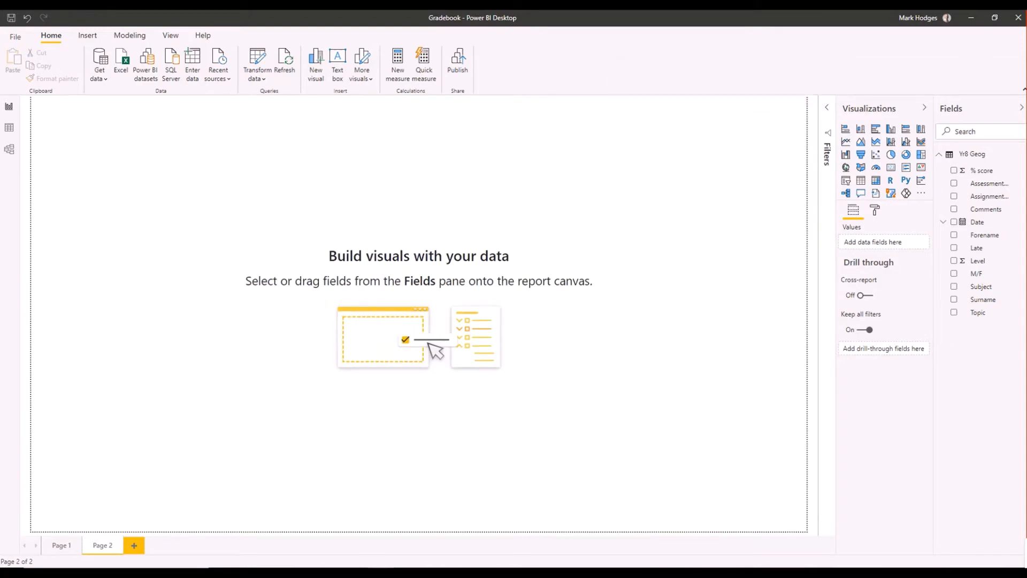
Step: Try black as the wallpaper colour of Page 2 and set it back to white
click(874, 211)
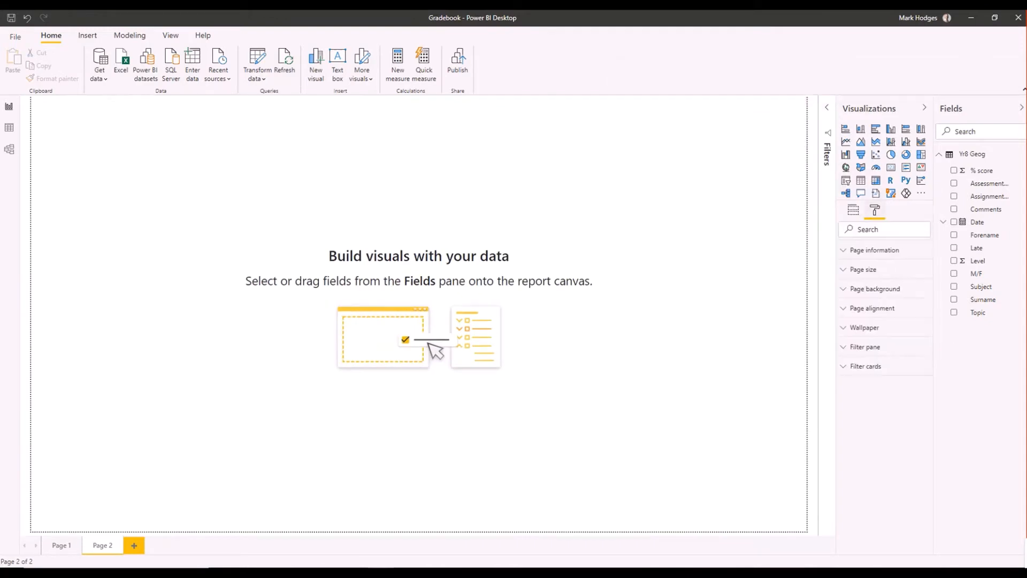
click(864, 327)
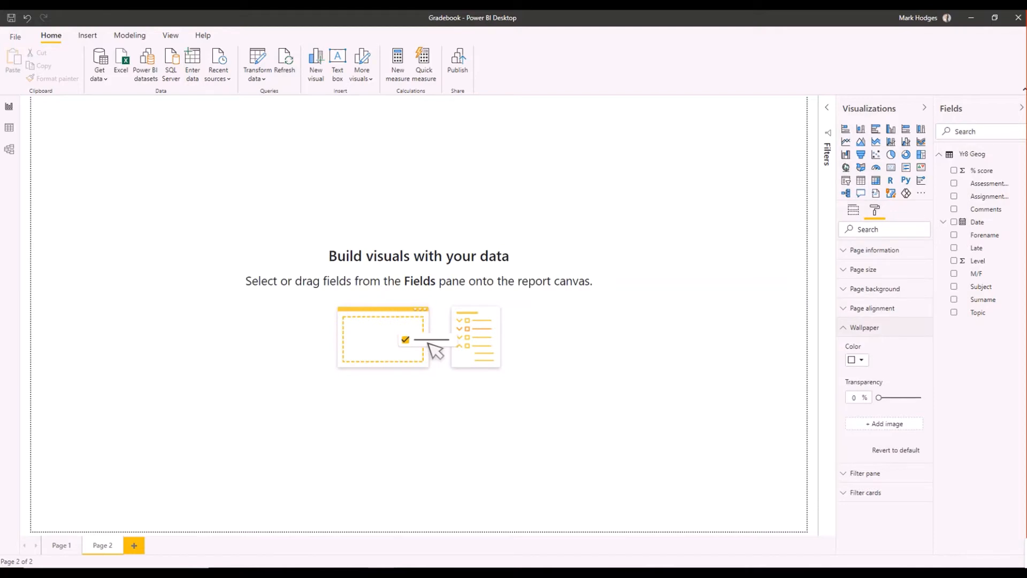
click(857, 360)
click(853, 385)
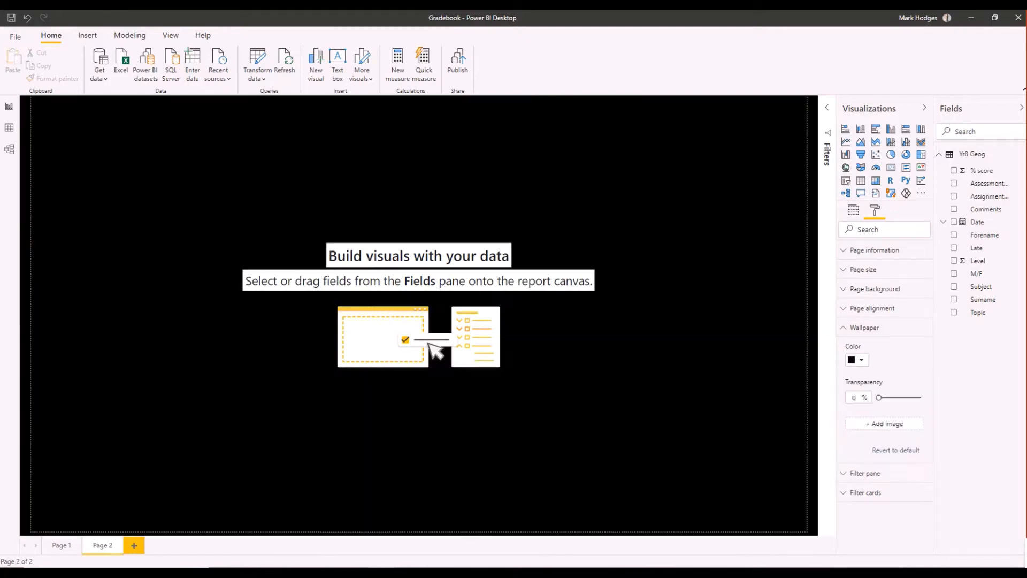
click(857, 359)
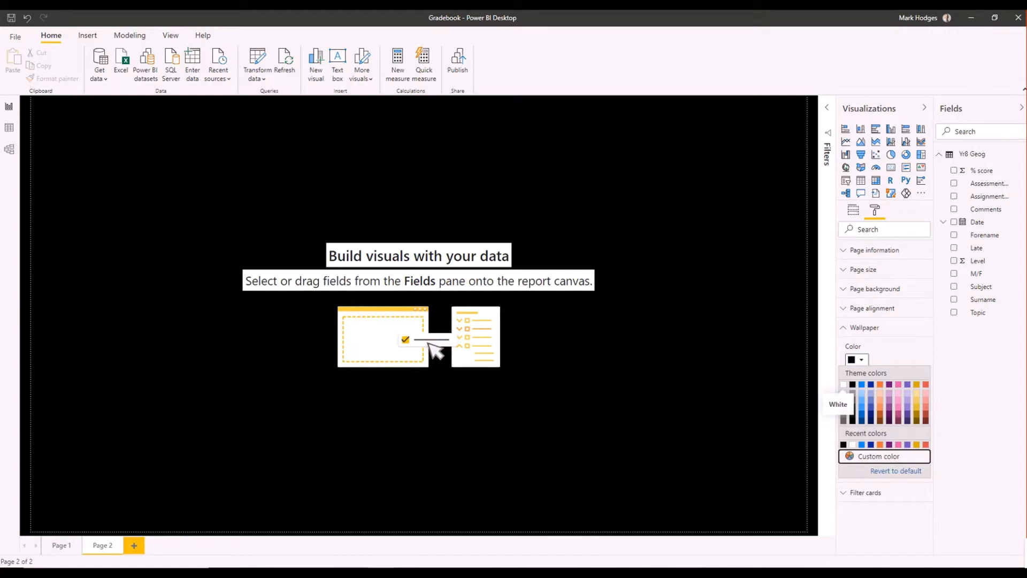
click(844, 385)
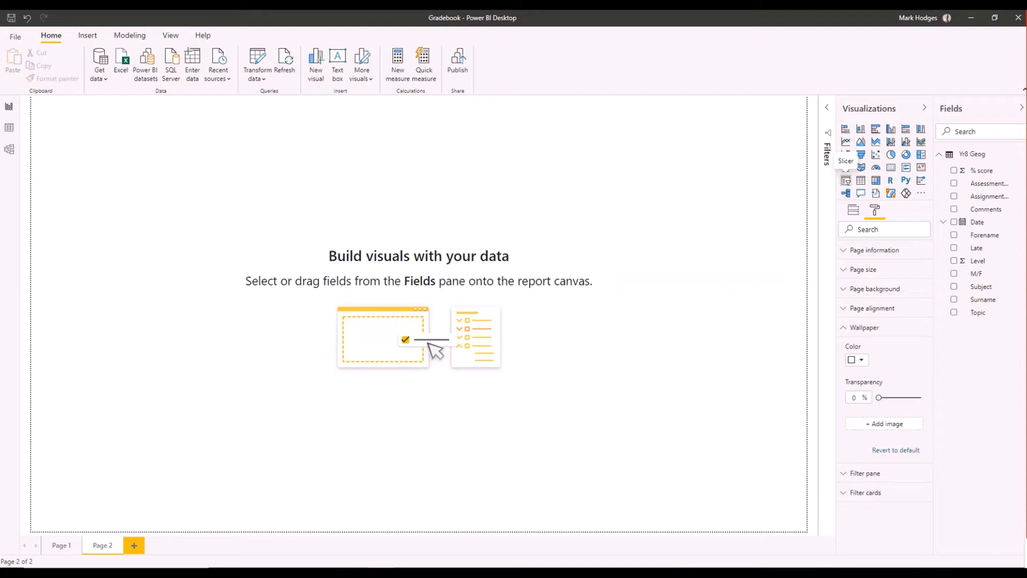
Step: Add a slicer to Page 2 and assign the Surname field to it
click(845, 181)
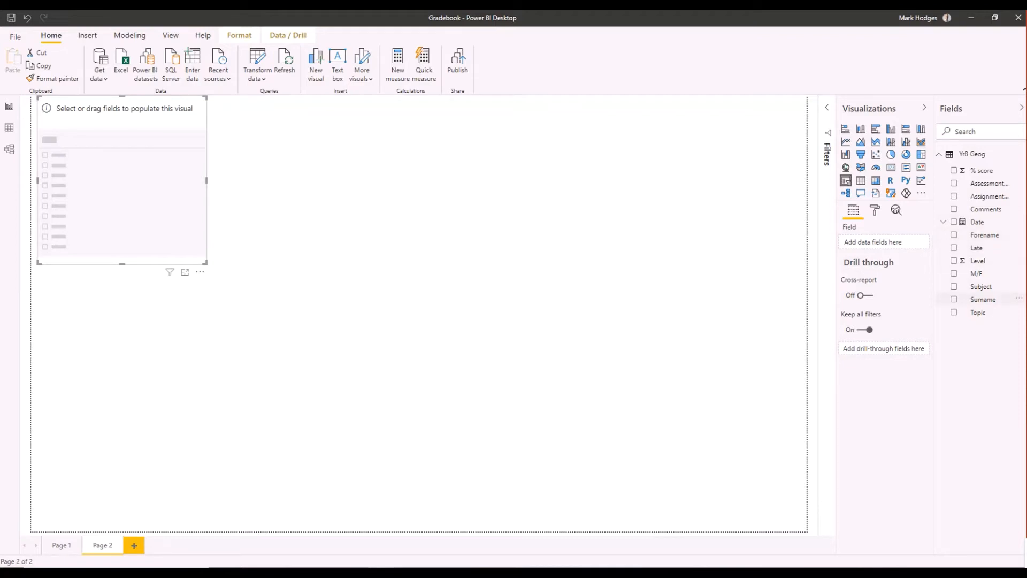
drag(983, 300, 883, 242)
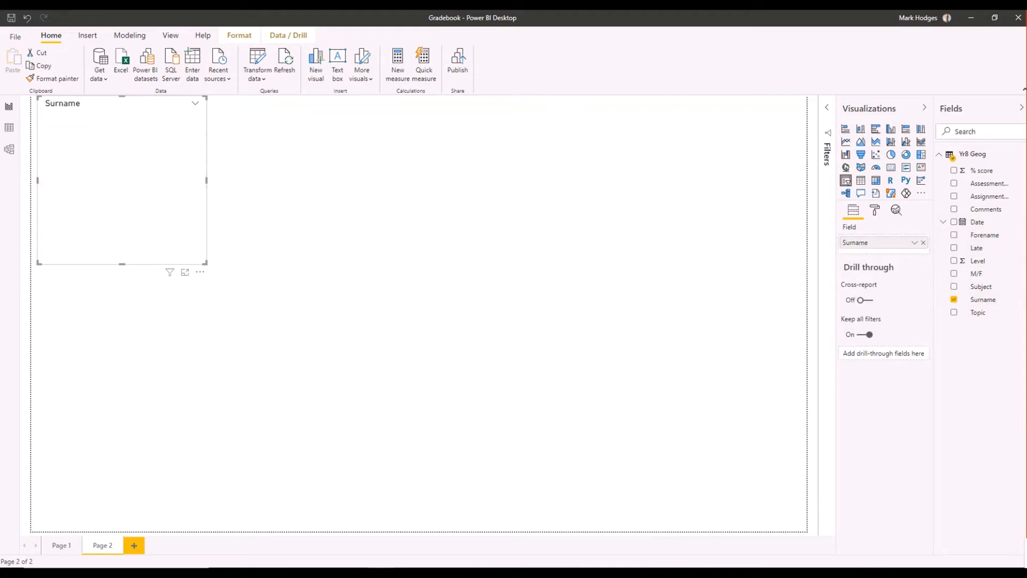
Step: Stretch the Surname slicer down the page, narrow it, and check its List and Dropdown display options, keeping the list
drag(122, 263, 121, 481)
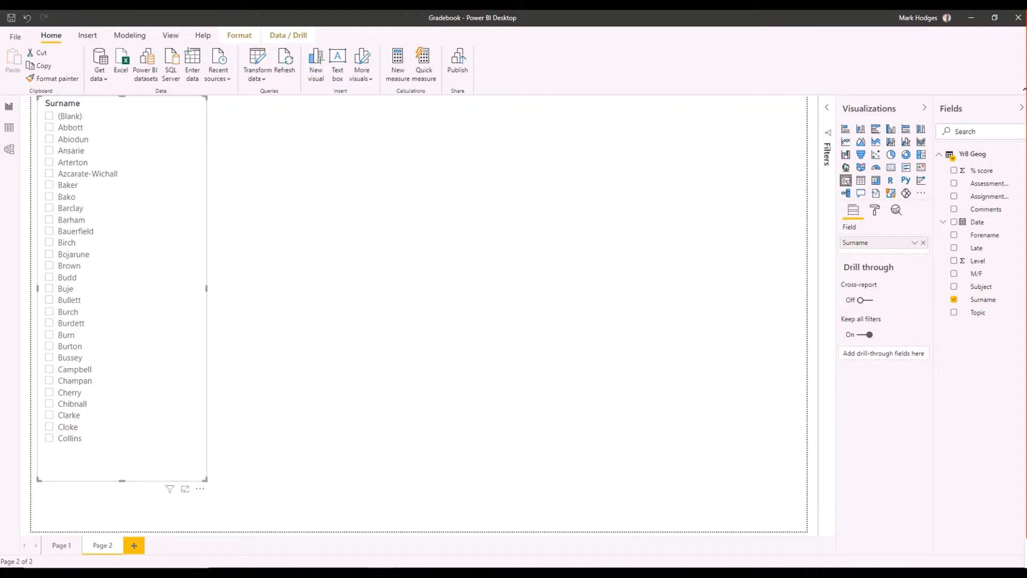
drag(206, 288, 165, 289)
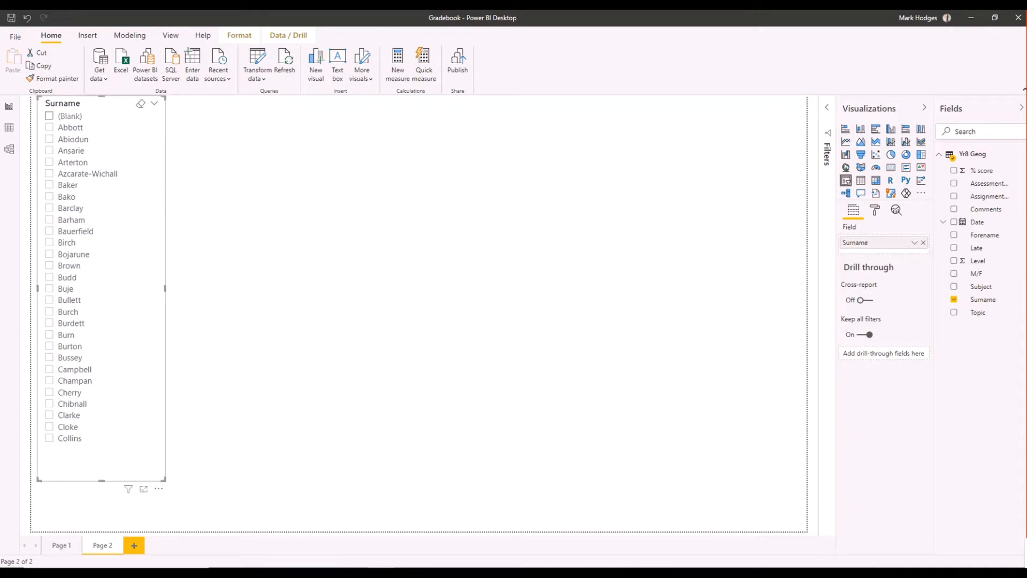
click(154, 104)
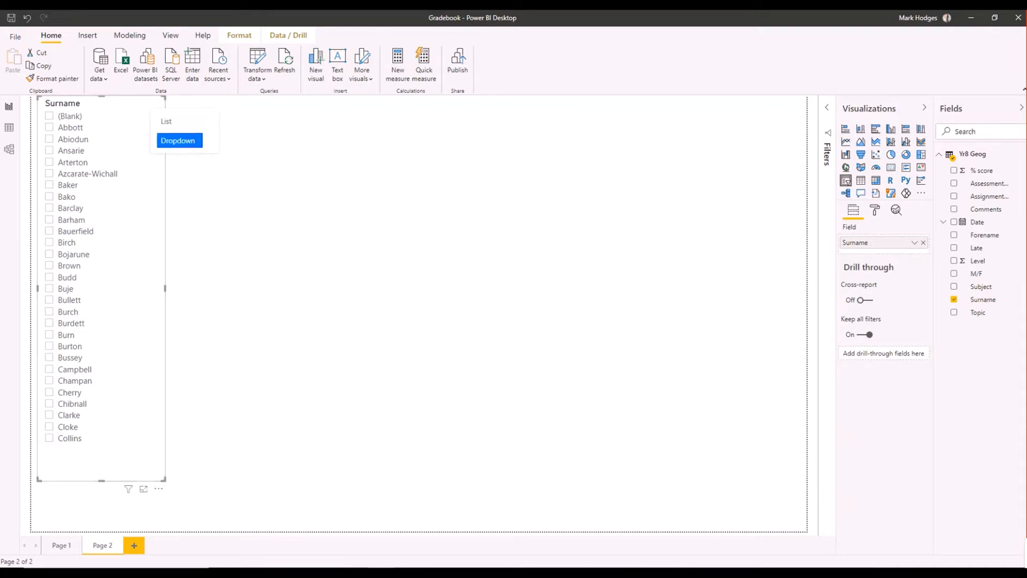
click(179, 141)
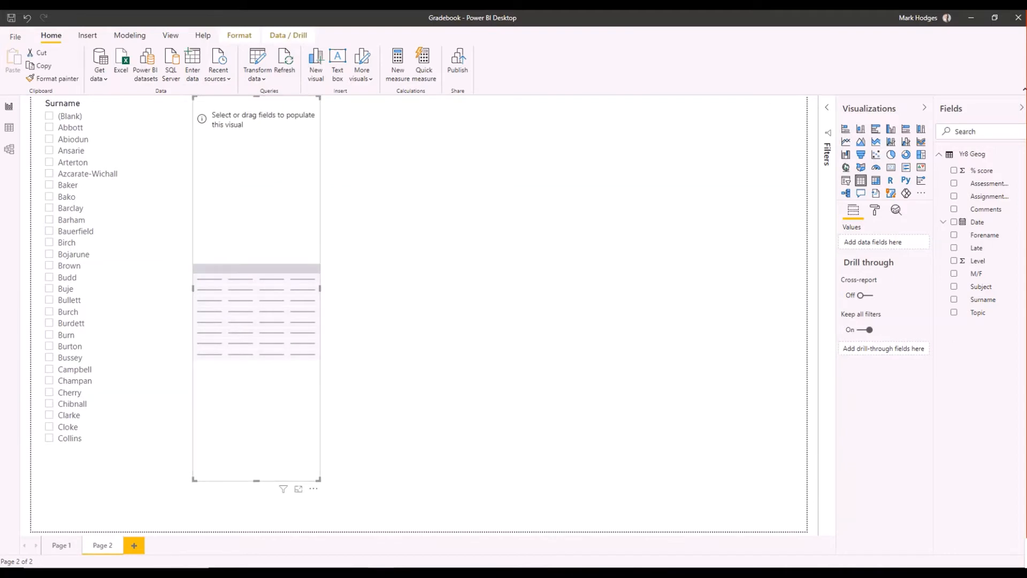
Step: Add a table visual to Page 2, make it wider and shorter, and move it to the middle of the page beside the slicer
mouse_move(321, 483)
mouse_down()
mouse_move(475, 360)
mouse_move(496, 322)
mouse_up()
click(304, 422)
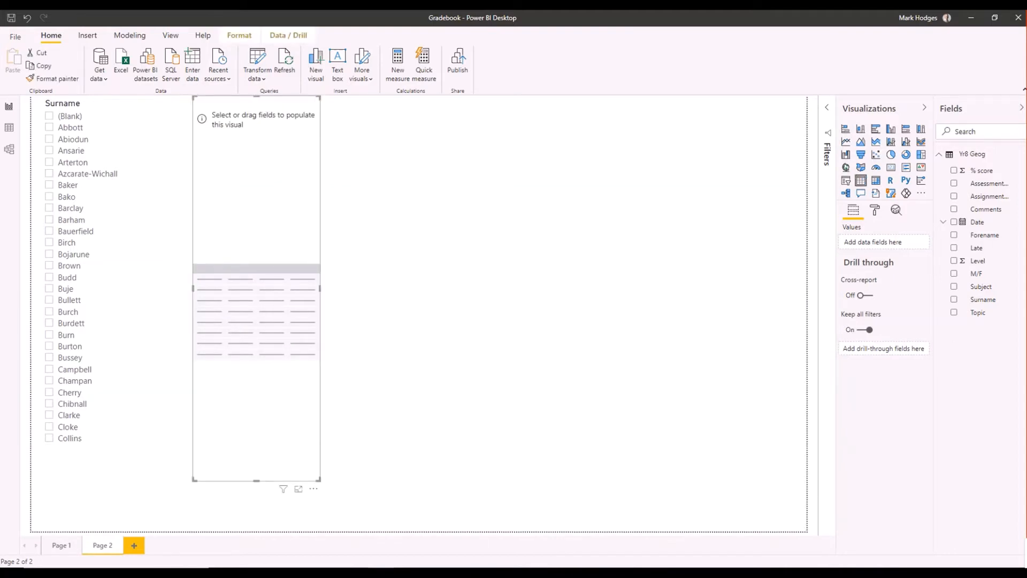
drag(320, 480, 663, 333)
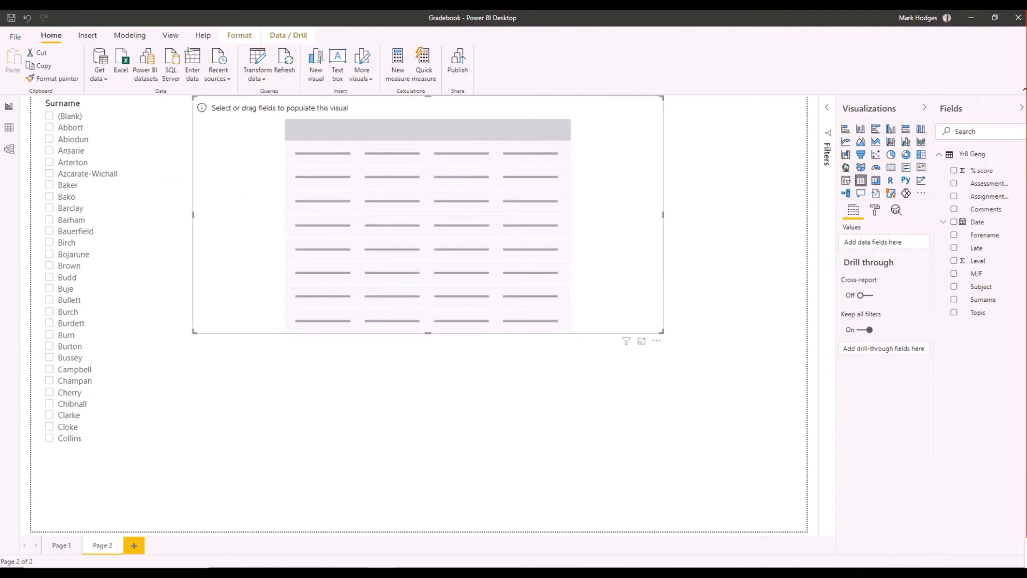
drag(657, 340, 771, 414)
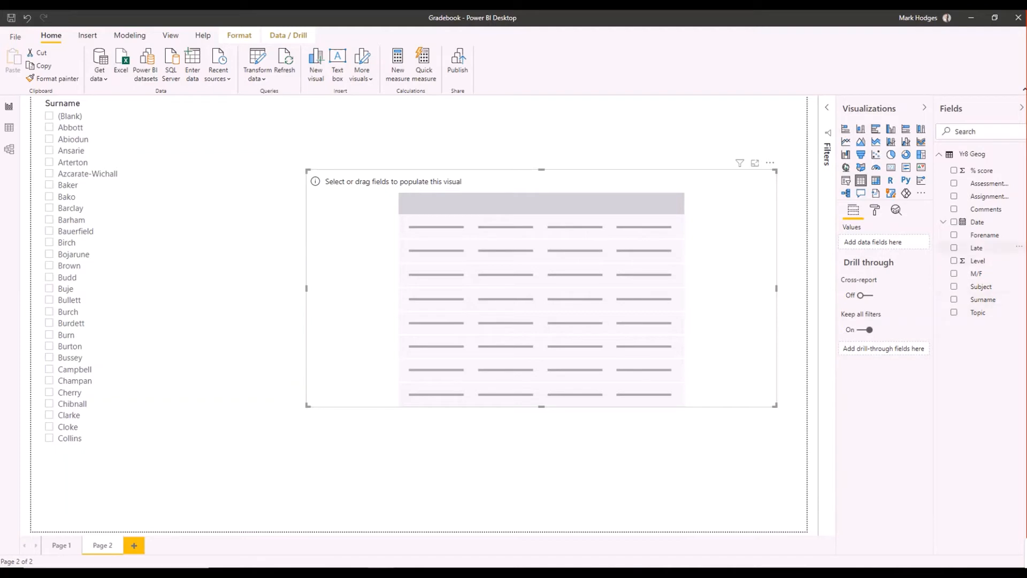
Step: Fill the table with the Forename, Subject, Topic, % score, Level, Late and Comments fields, in that order
click(953, 234)
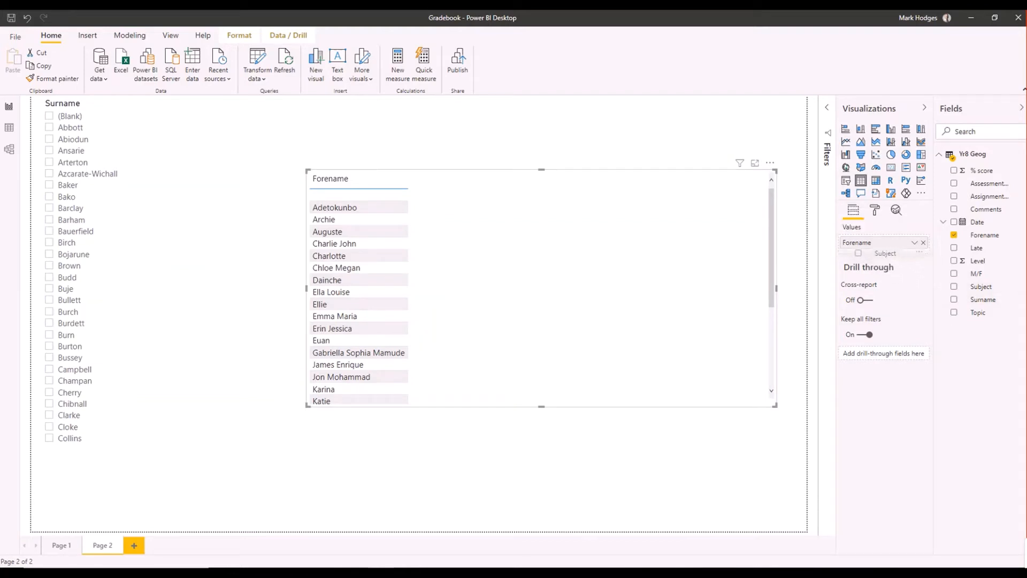
click(953, 287)
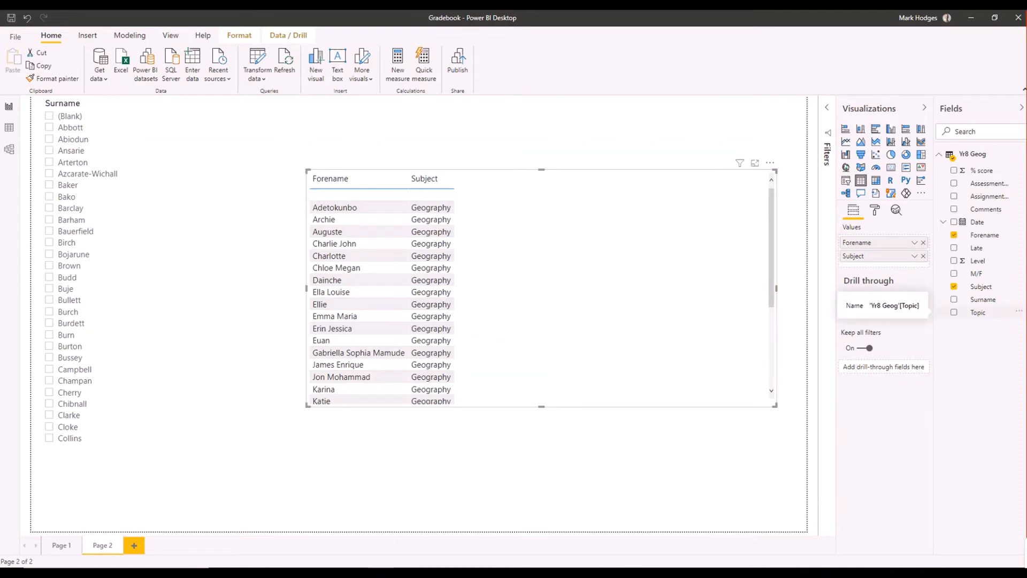
drag(978, 312, 875, 265)
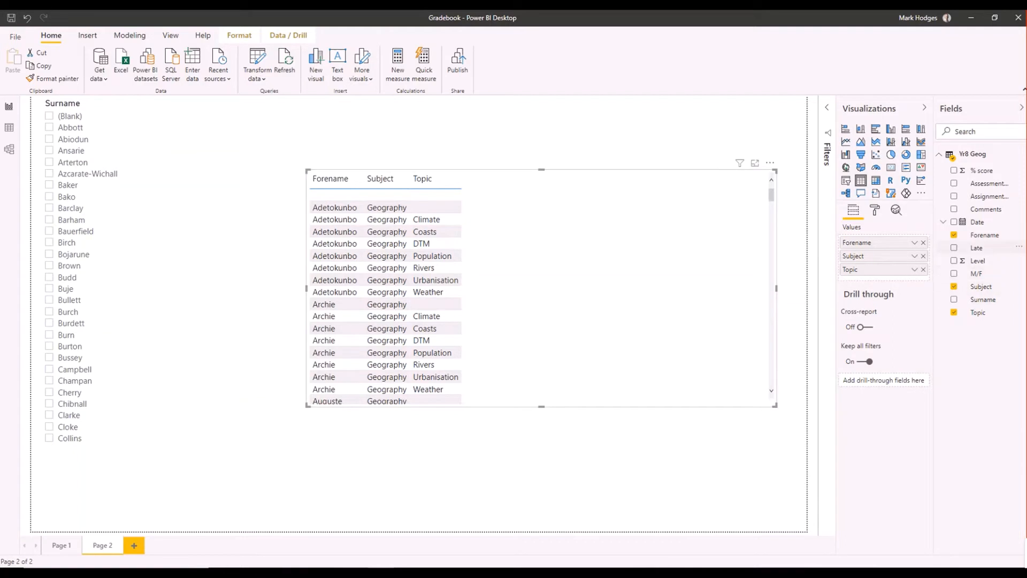
drag(982, 171, 877, 280)
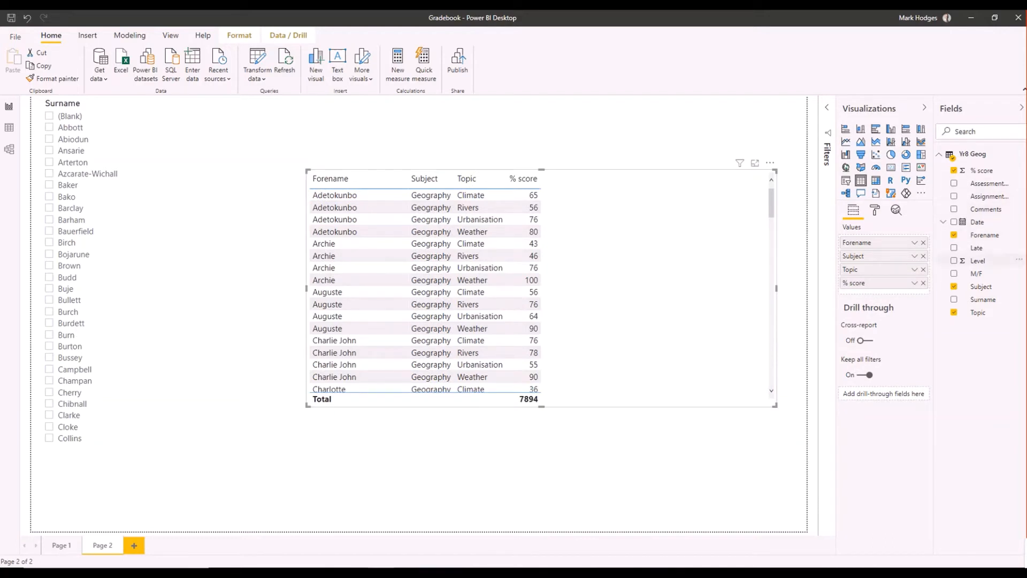
click(954, 261)
drag(976, 247, 877, 303)
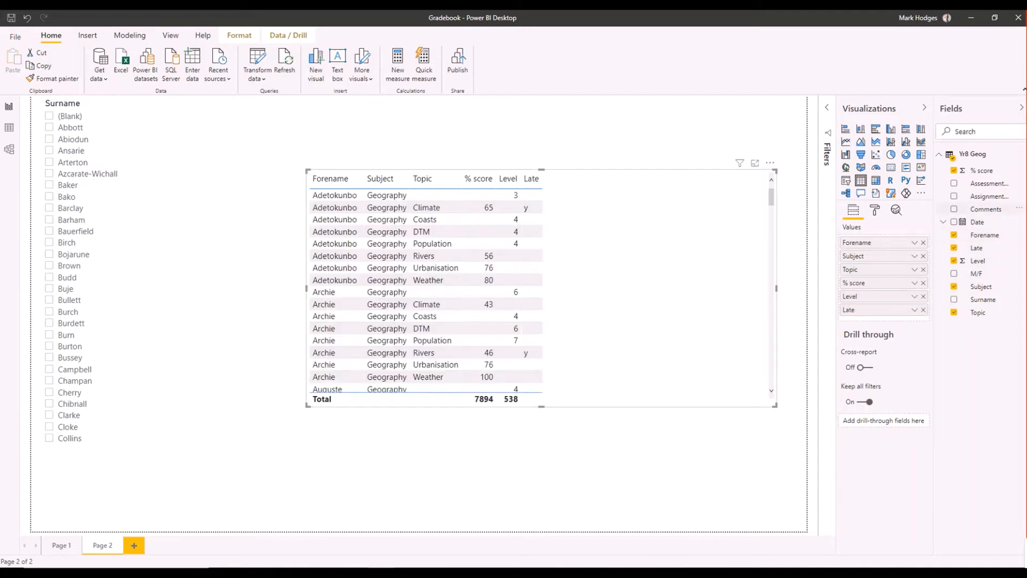
drag(986, 210, 882, 316)
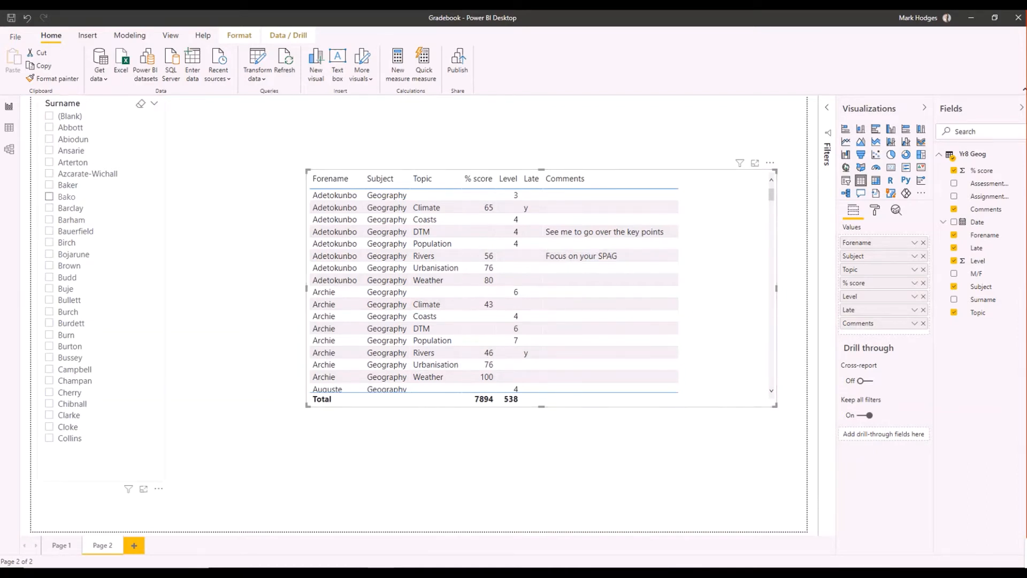
Step: Filter the table to one student's surname with the slicer and summarize its % score and Level columns as Average
click(49, 185)
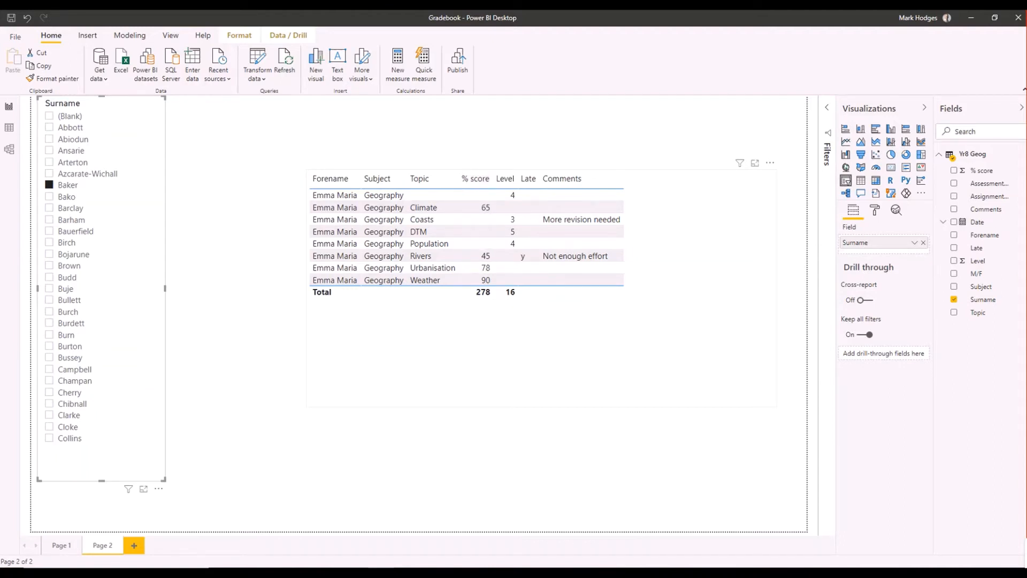
click(535, 345)
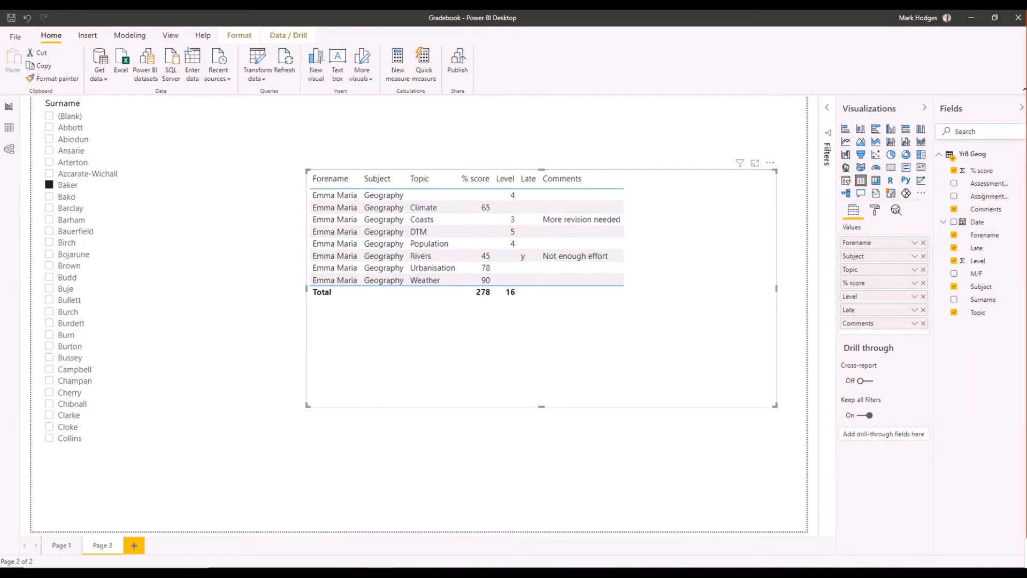
click(914, 283)
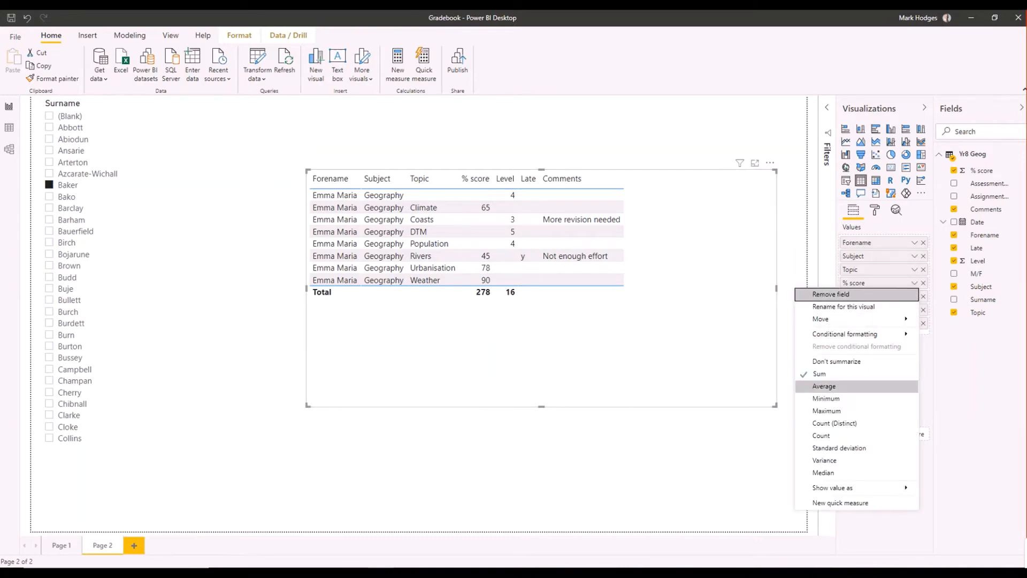
click(823, 386)
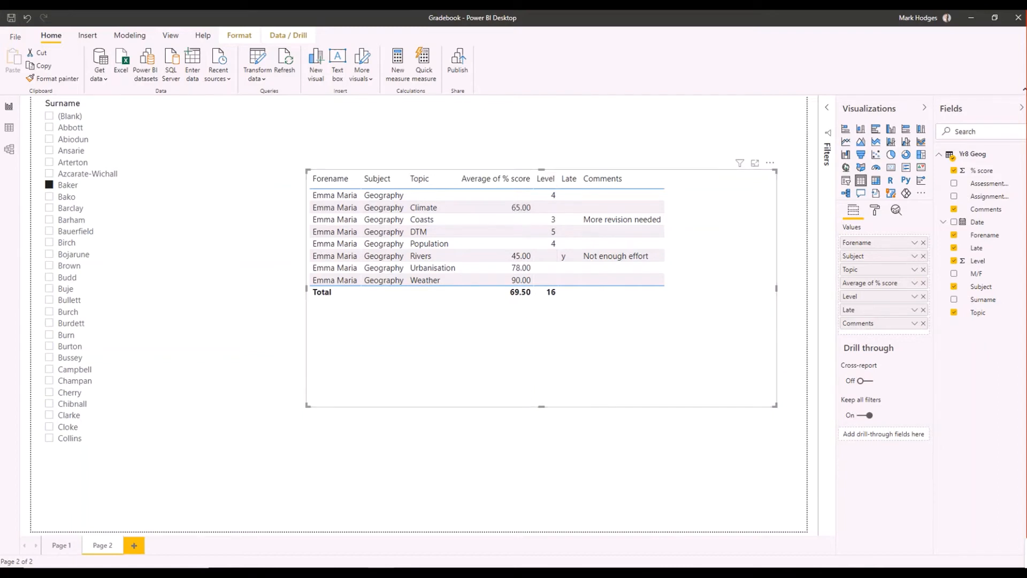
click(914, 296)
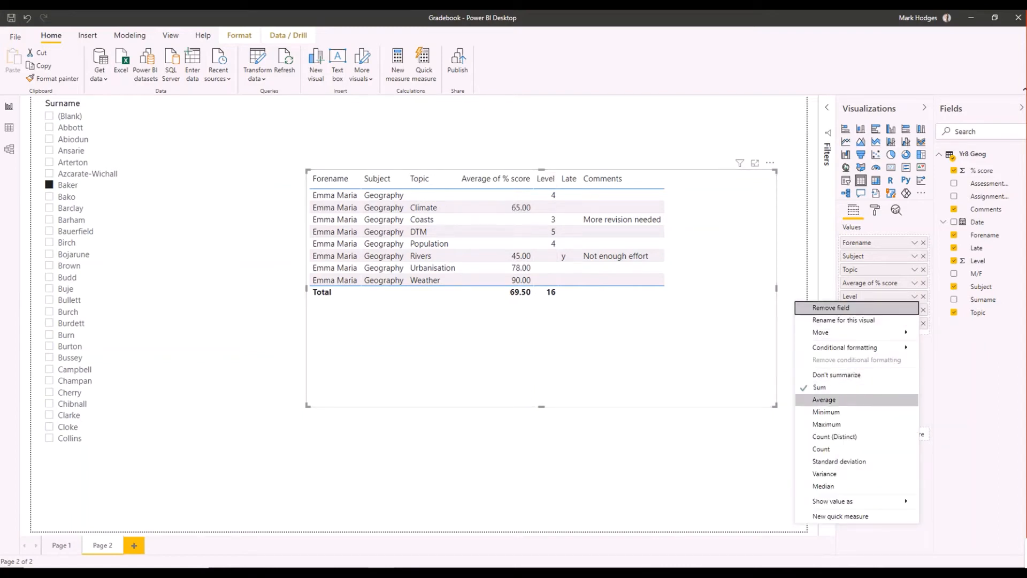
click(824, 399)
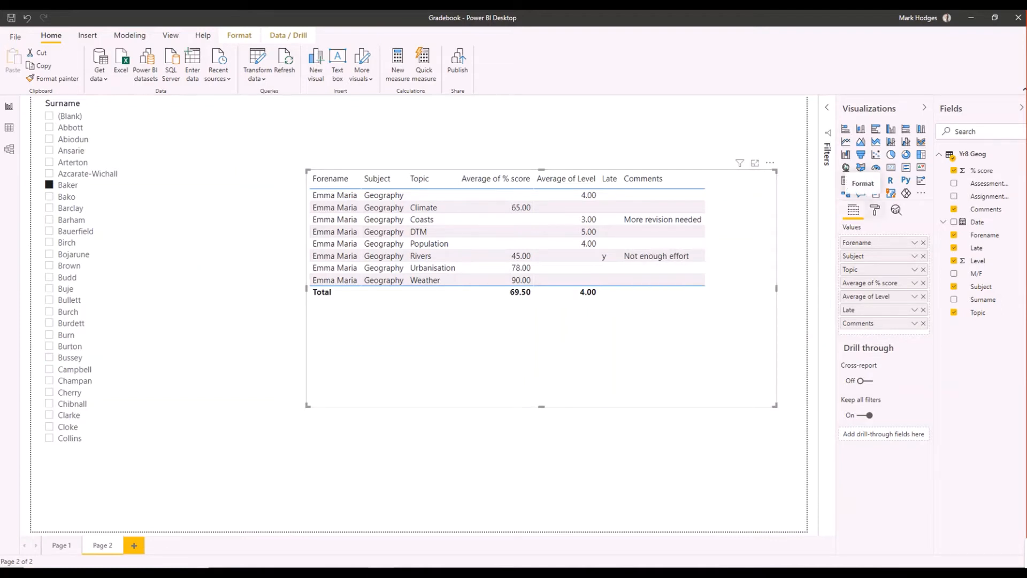
Step: Apply the Condensed style to the table and move it lower on the page to free space above it
click(875, 209)
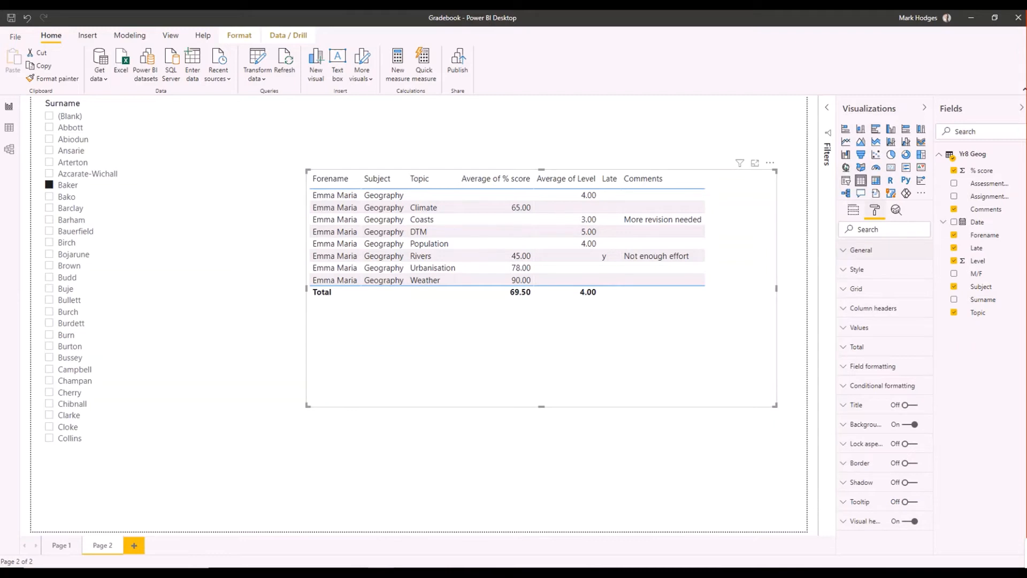
click(857, 269)
click(882, 300)
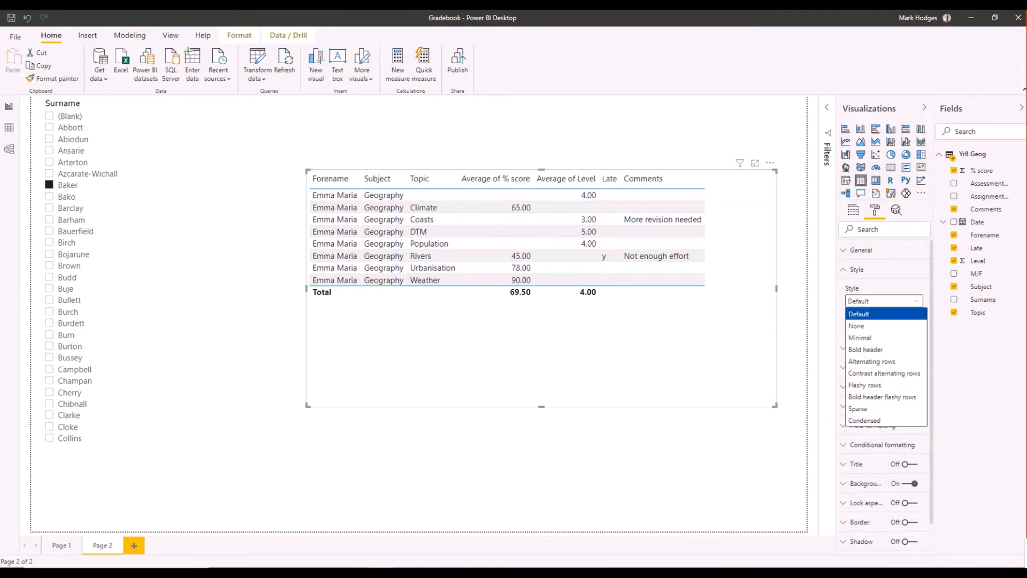
click(878, 421)
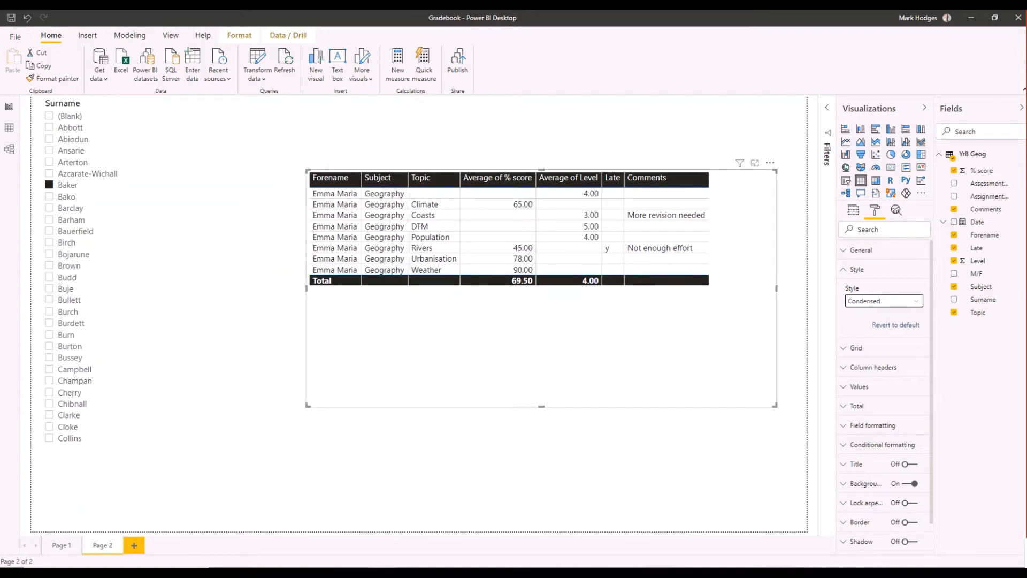
drag(770, 163, 775, 227)
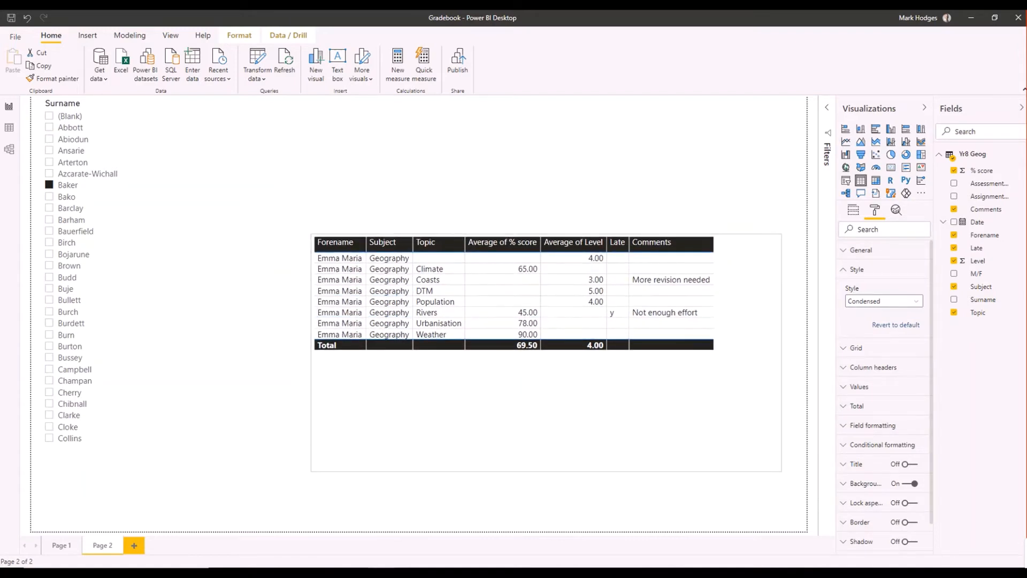
Step: Add a card visual above the table's left end and have it show the Average of % score
click(669, 176)
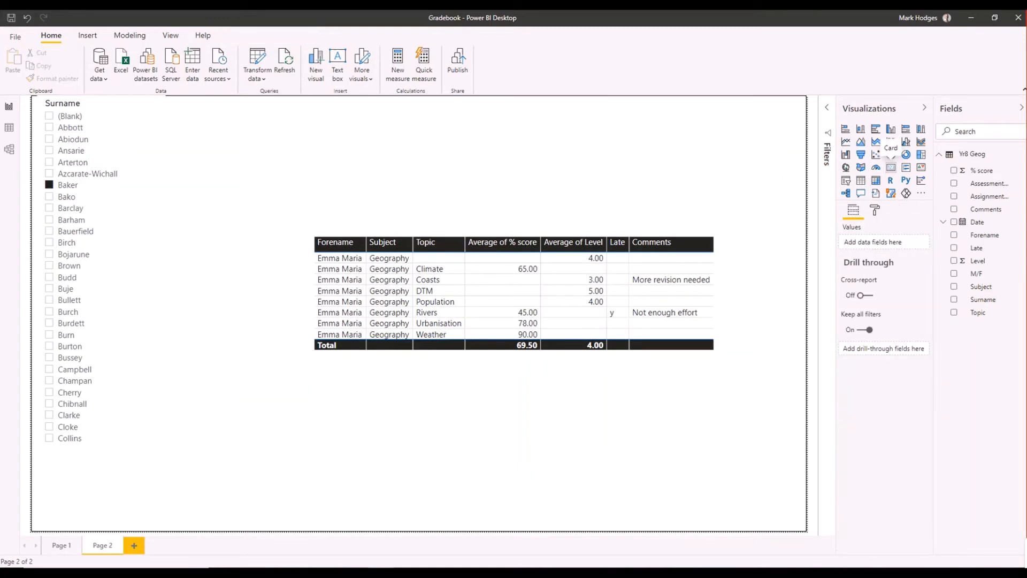
click(891, 166)
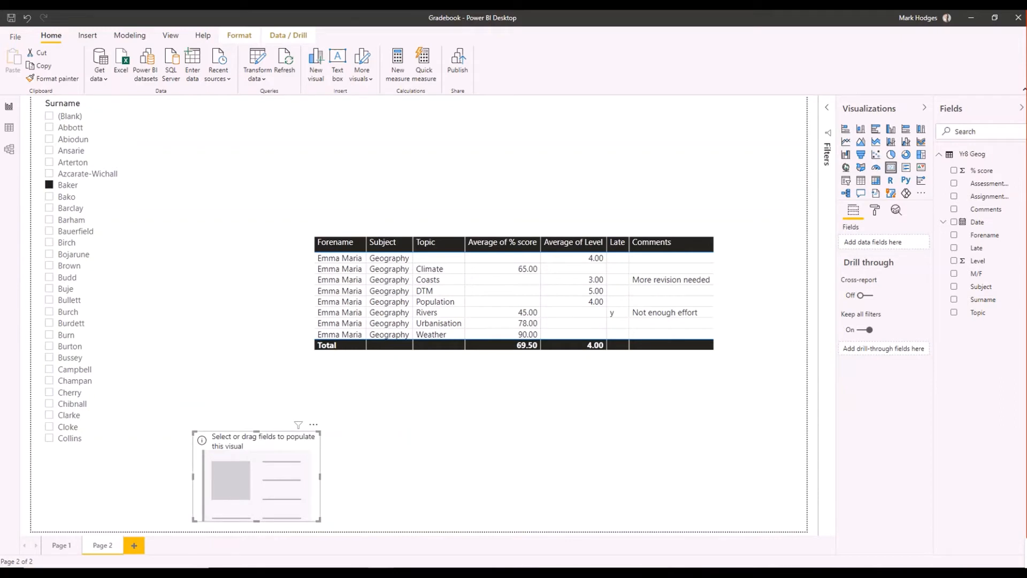
drag(289, 434, 407, 139)
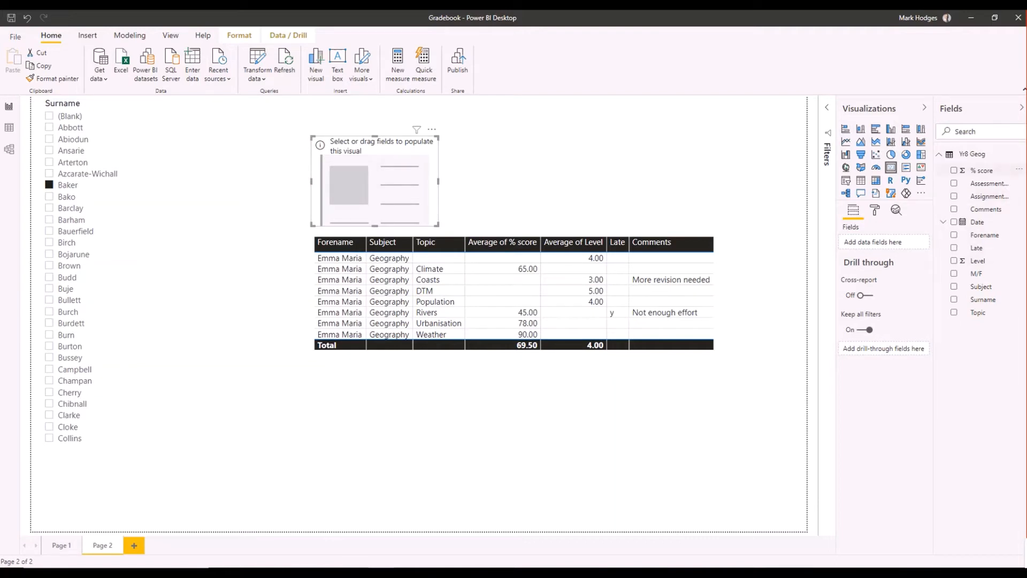
click(953, 170)
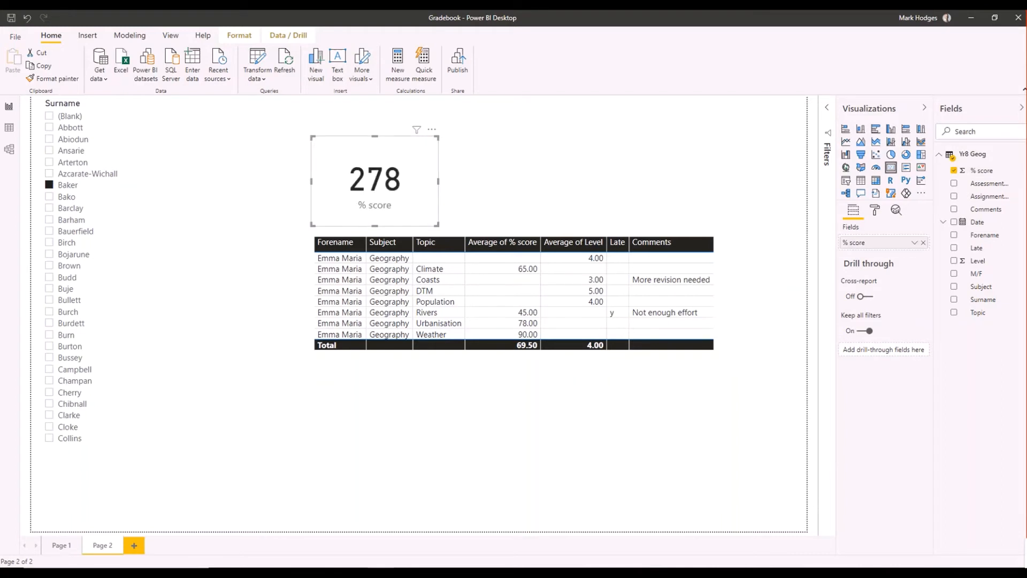
click(915, 242)
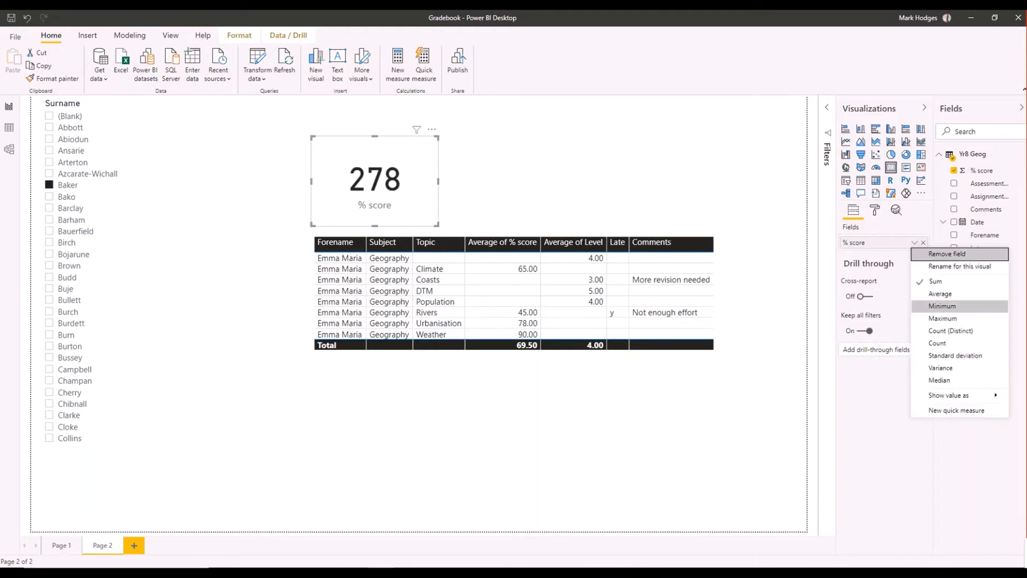
click(940, 294)
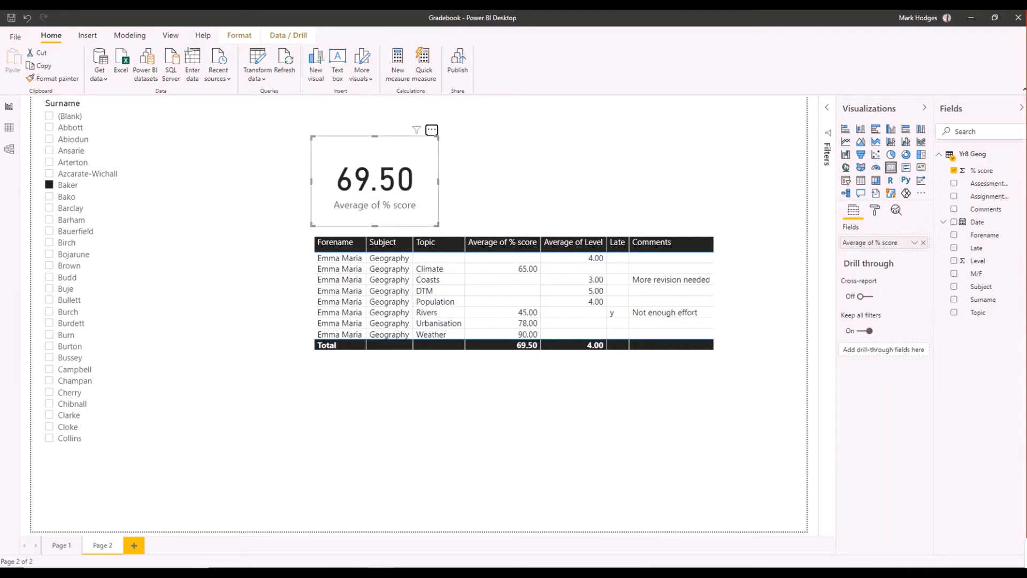
click(513, 179)
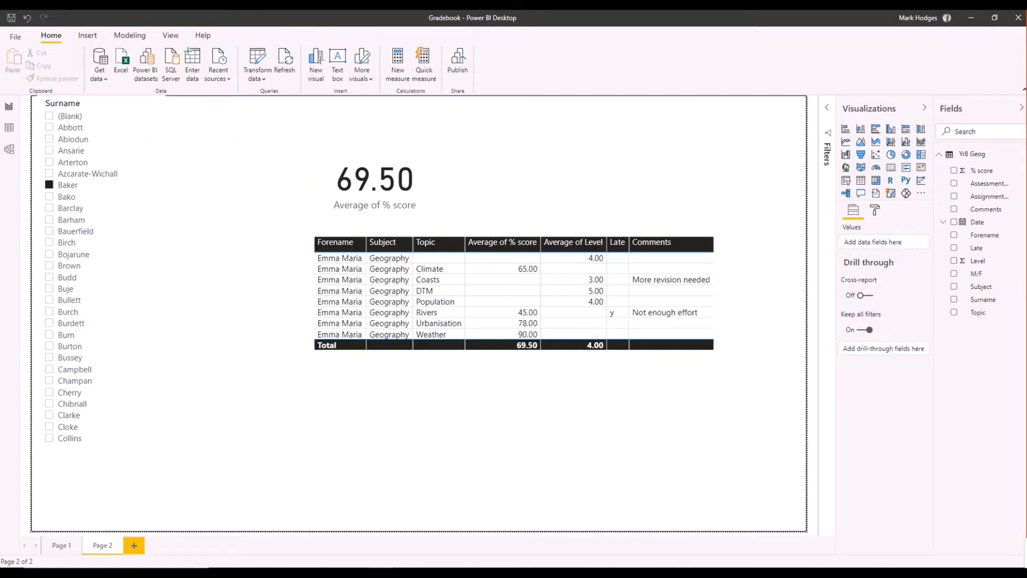
Step: Copy the Average of % score card and paste a duplicate onto Page 2
click(374, 181)
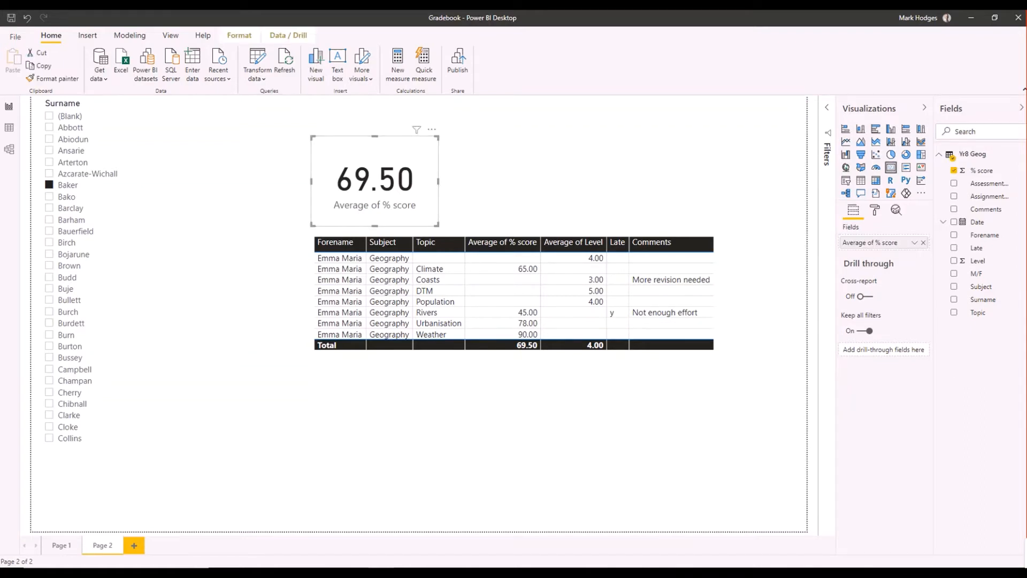
right_click(427, 155)
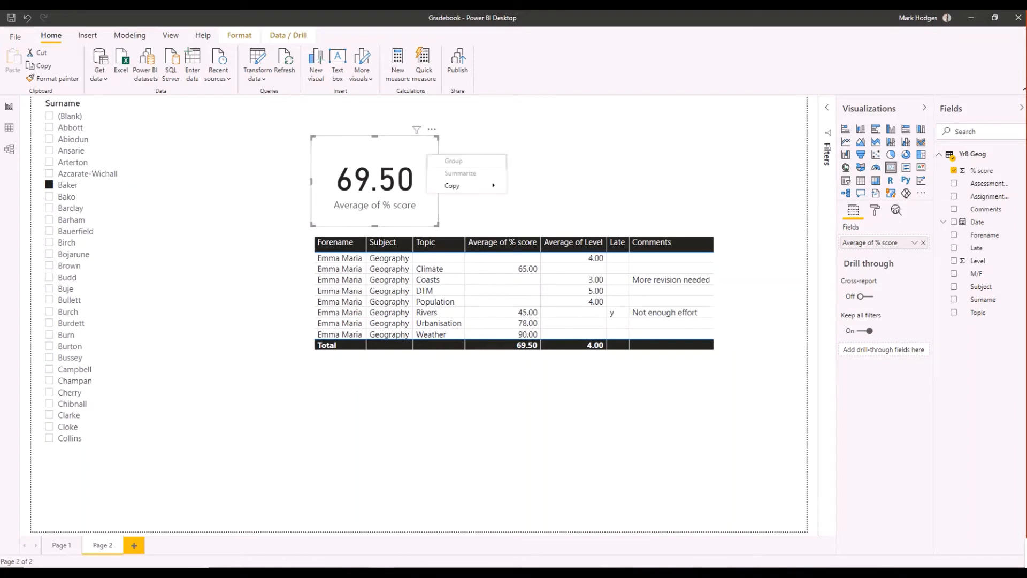
mouse_move(460, 186)
click(540, 186)
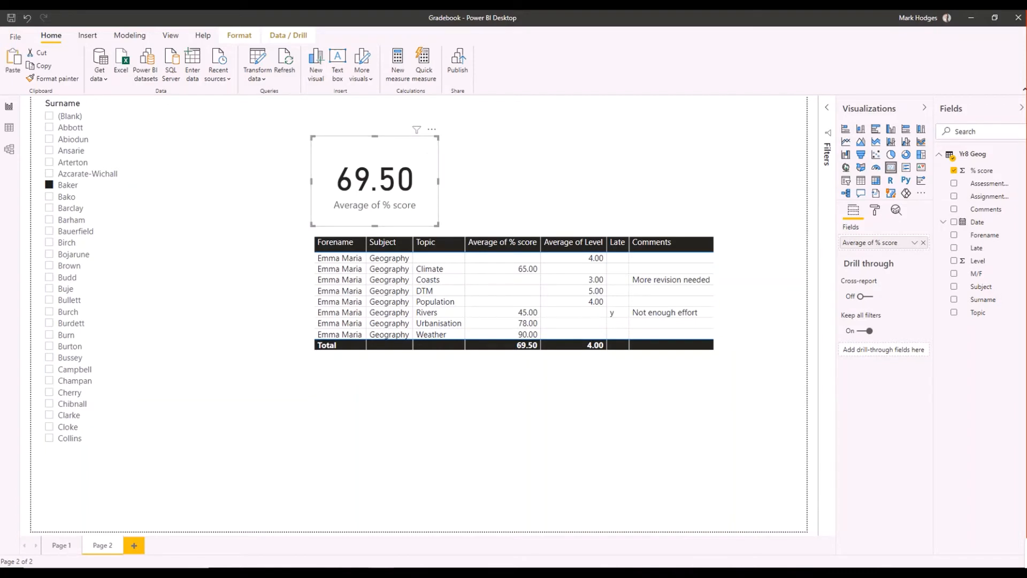
key(Escape)
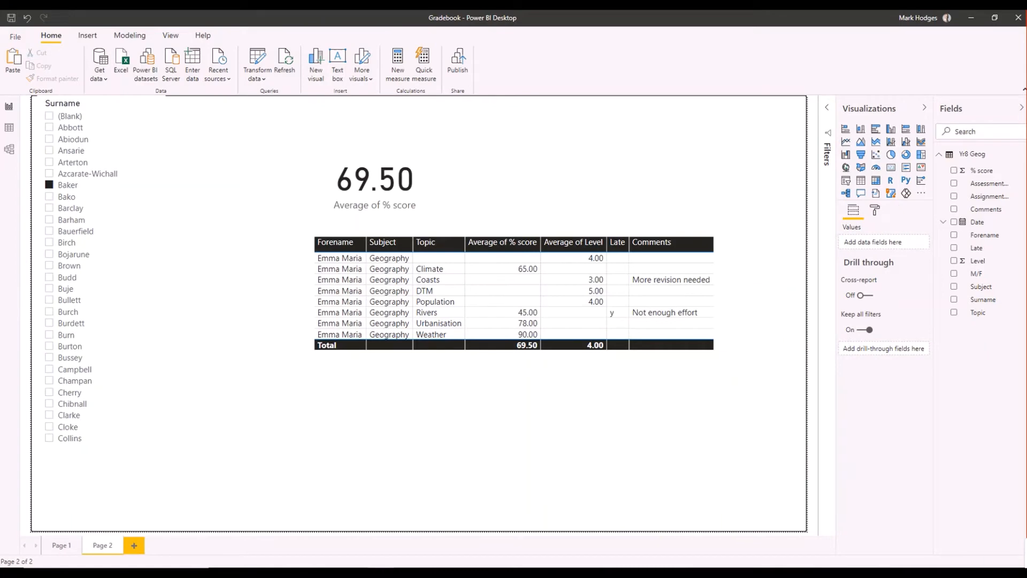
key(ctrl+v)
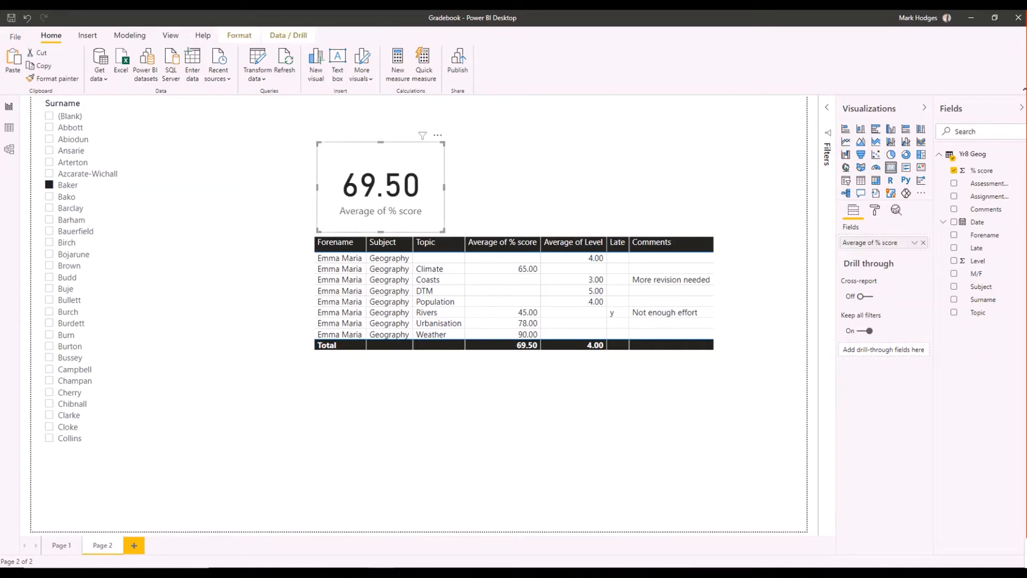
Step: Place the duplicate card beside the original above the table and replace its field with the Average of Level
drag(438, 135, 589, 131)
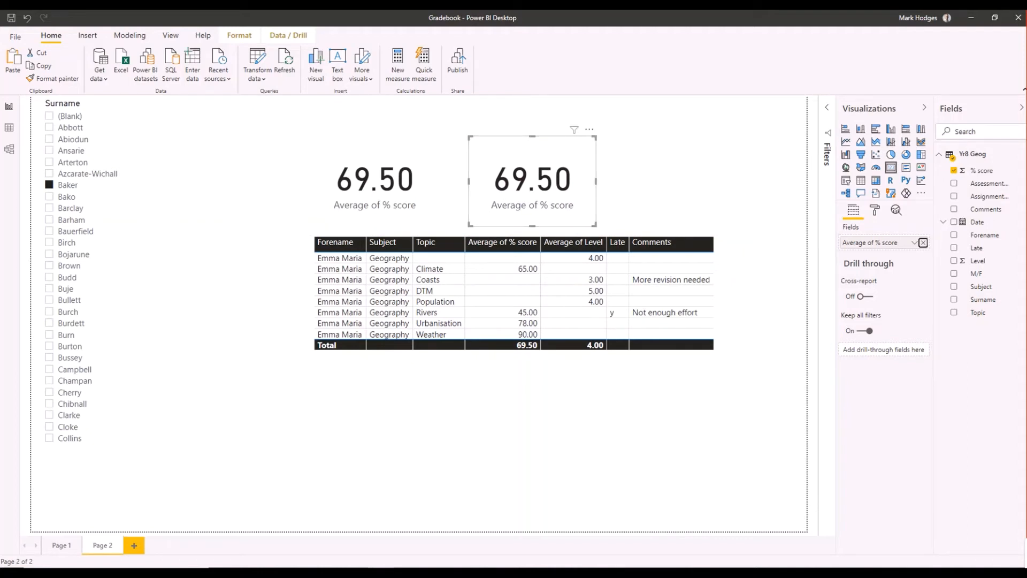
click(924, 242)
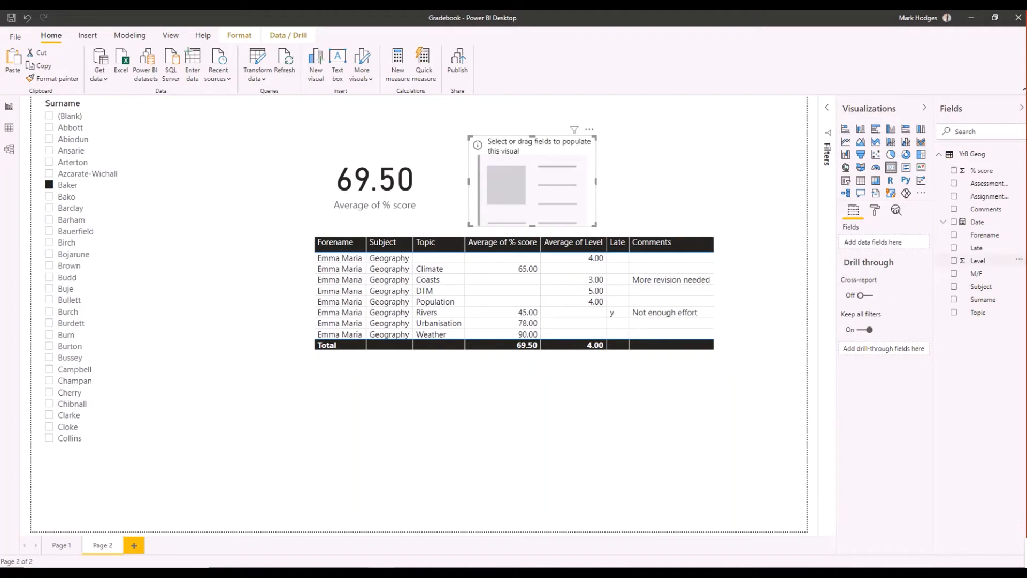
drag(978, 261, 884, 242)
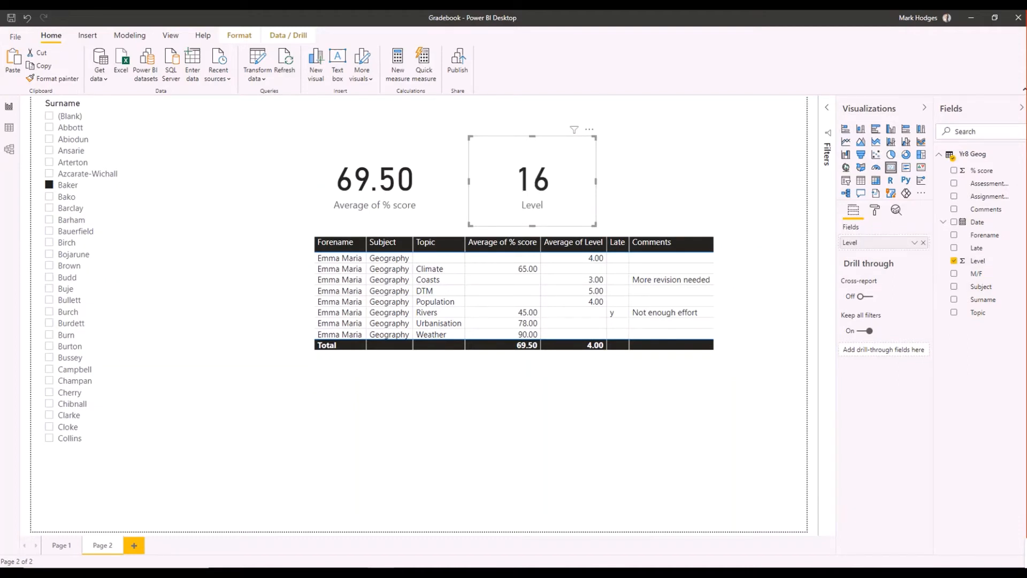
click(914, 242)
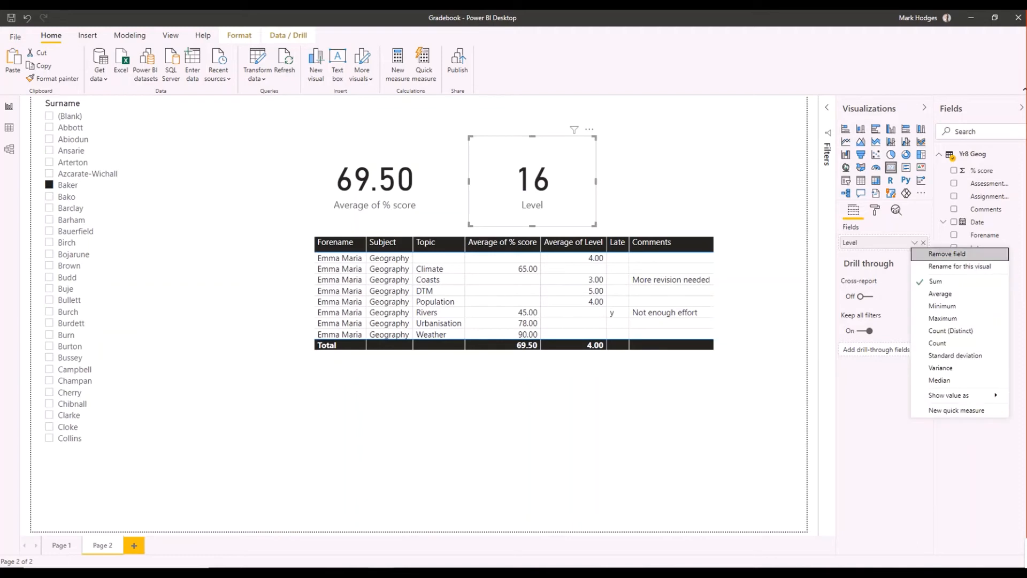
click(940, 294)
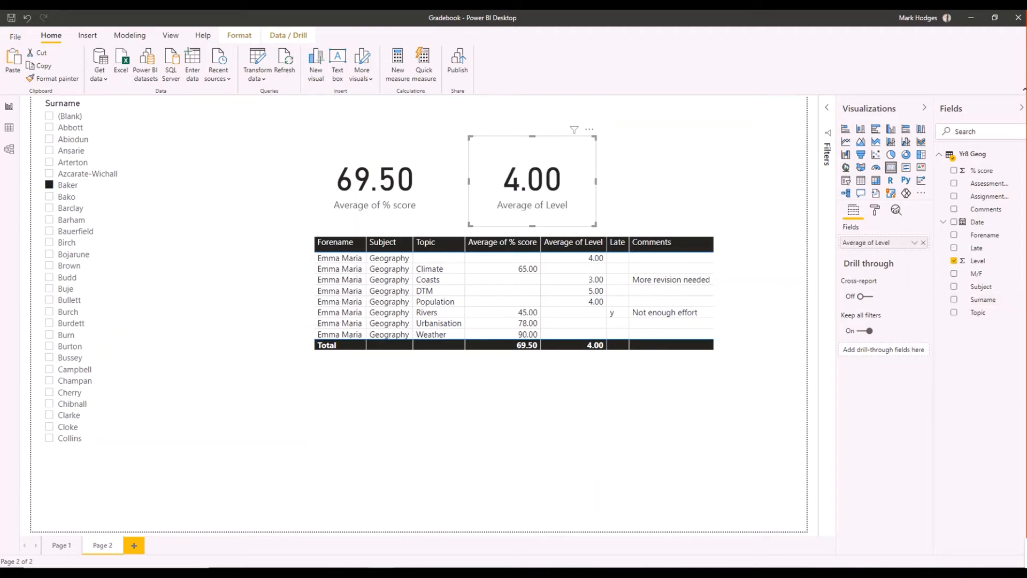
Step: Paste another copy of the card, place it beside the Average of Level card and have it show the Count of Late
click(663, 412)
click(377, 188)
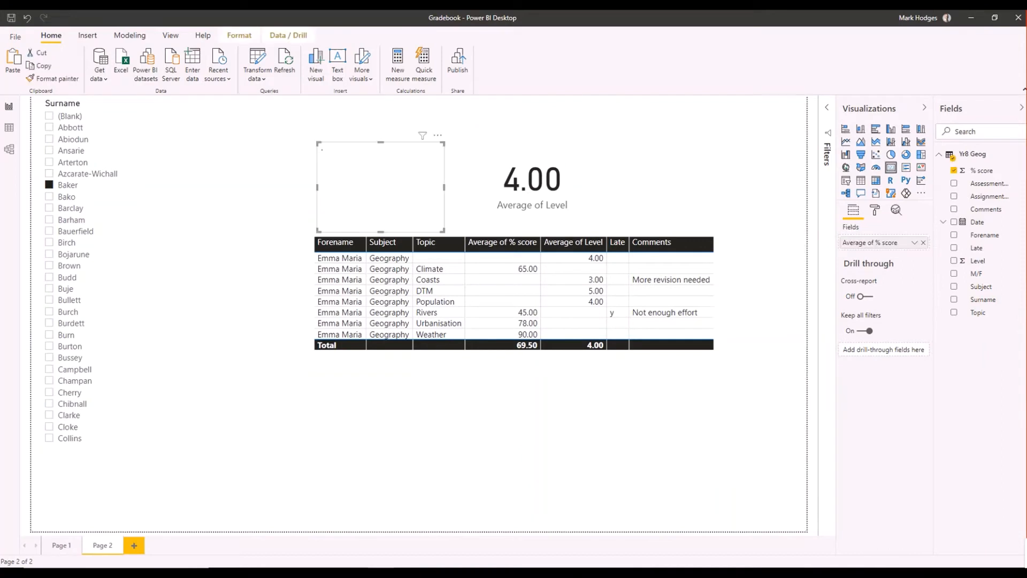
drag(438, 135, 738, 130)
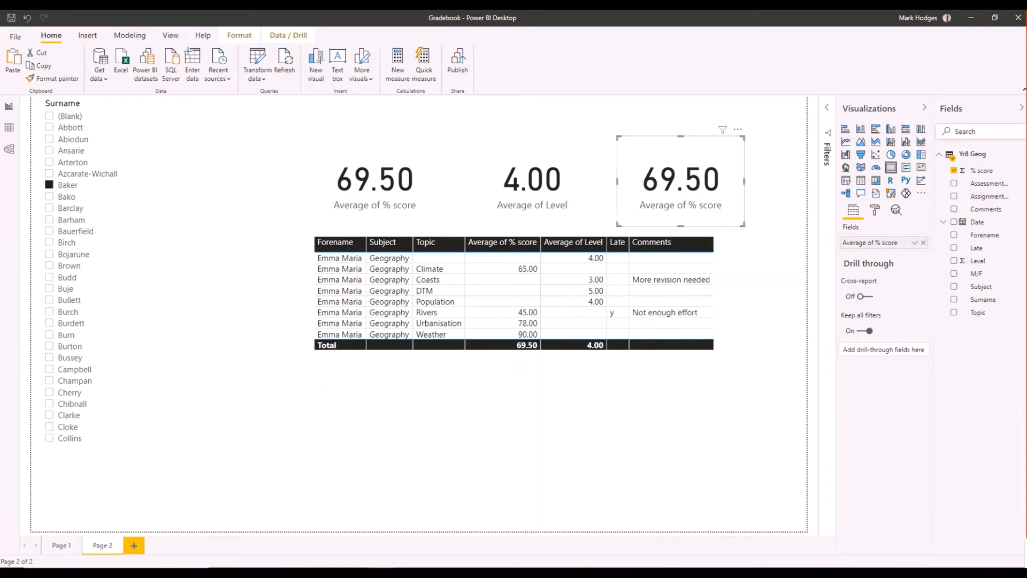
click(923, 242)
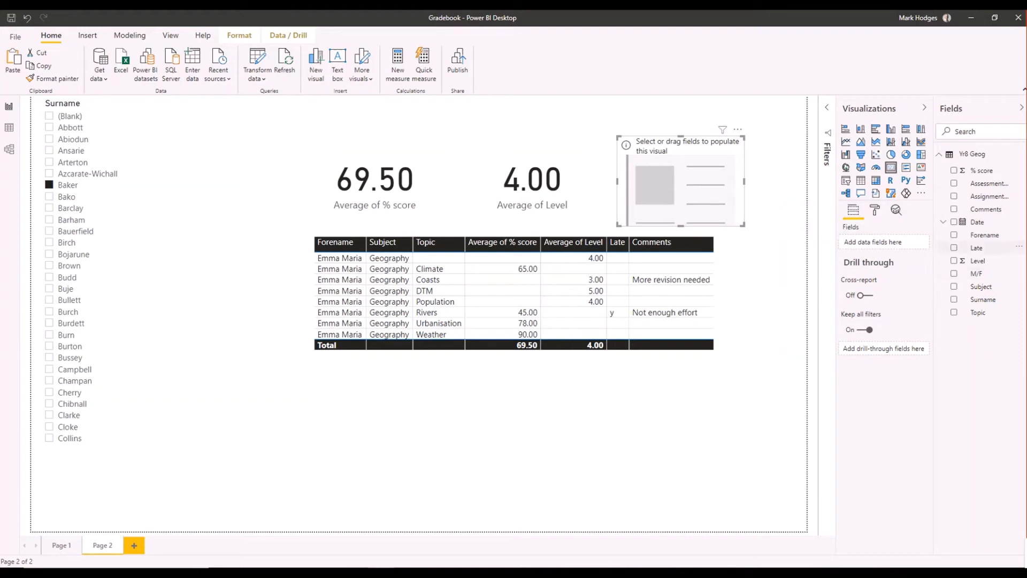
drag(977, 248, 885, 242)
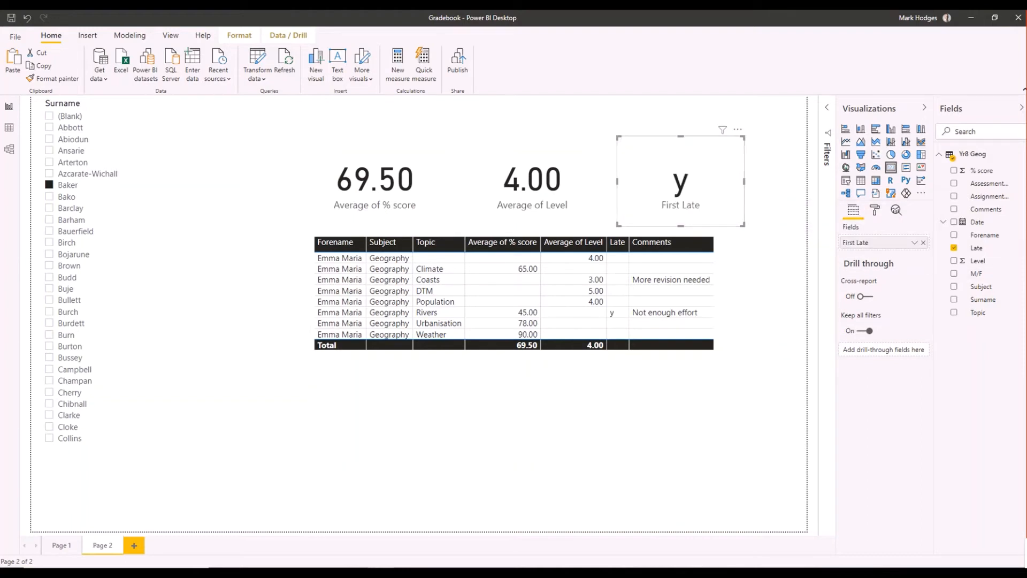
click(914, 242)
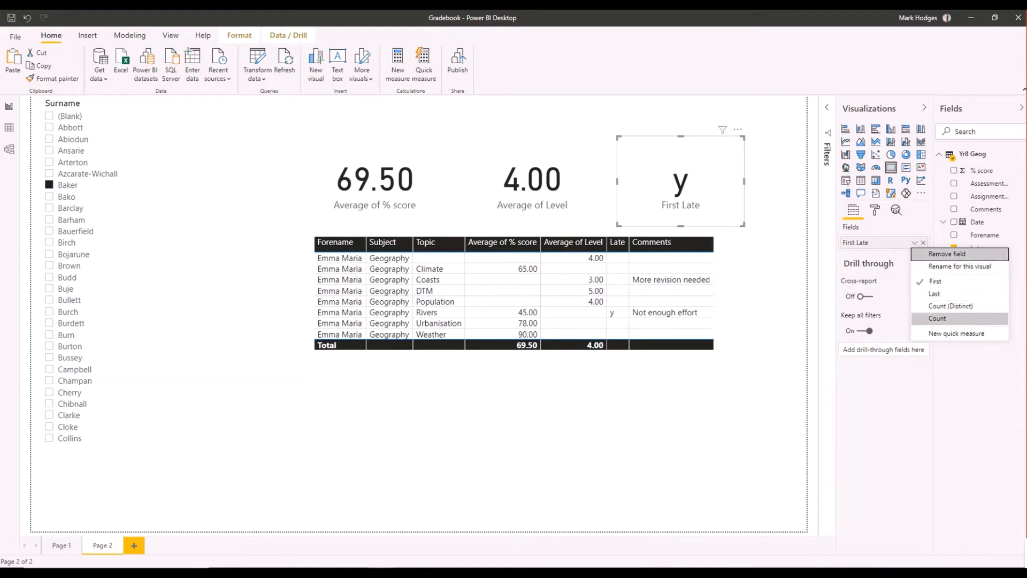
click(942, 320)
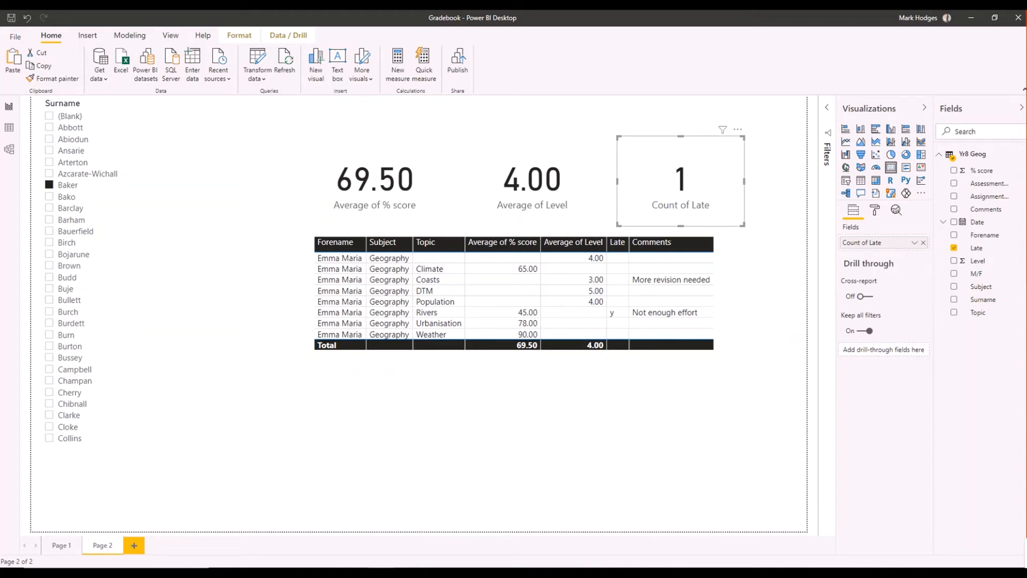
Step: Add a clustered column chart with no visual selected, shrink it and place it below the table's left end, beside the slicer
click(745, 227)
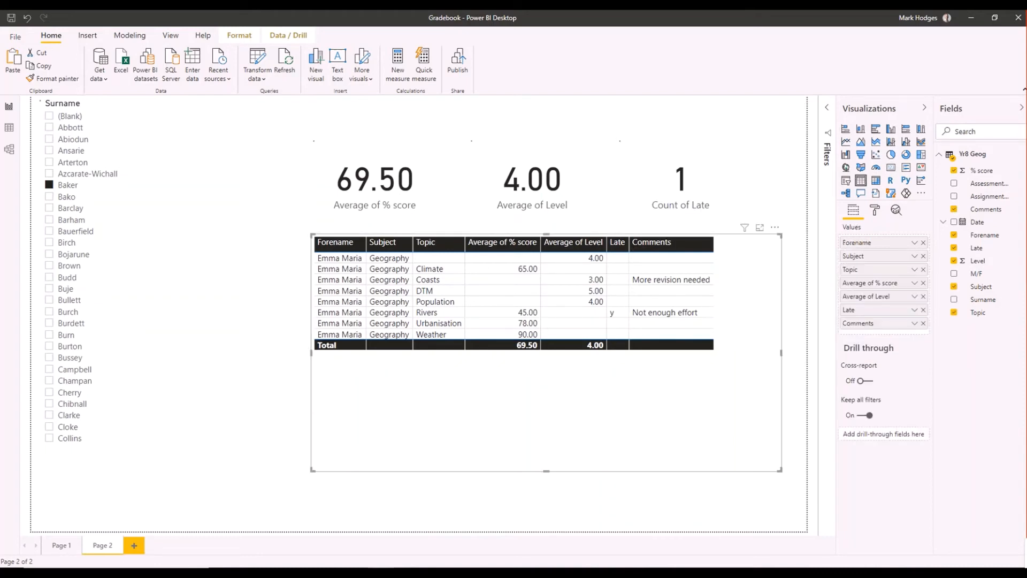
click(794, 214)
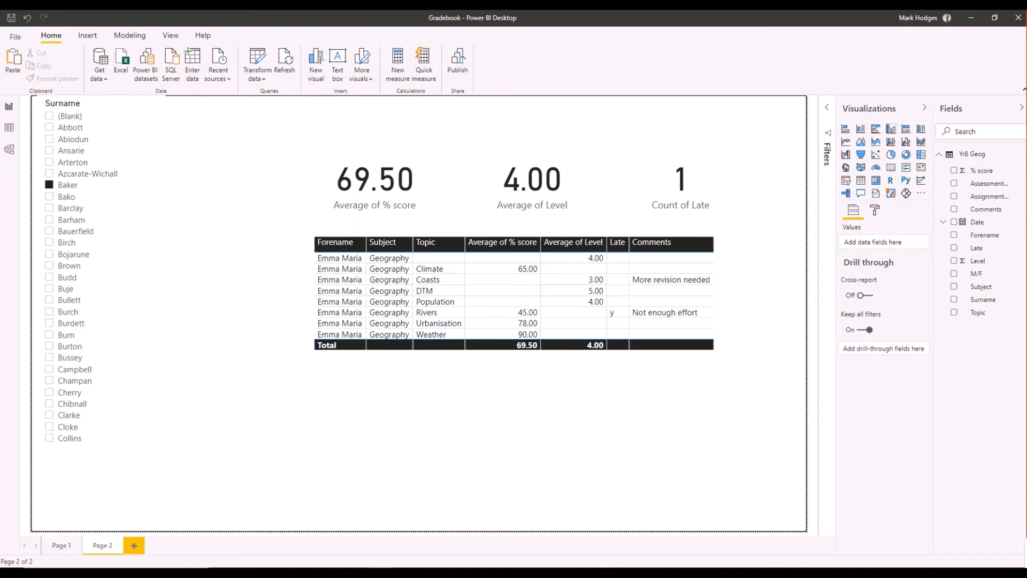
click(891, 129)
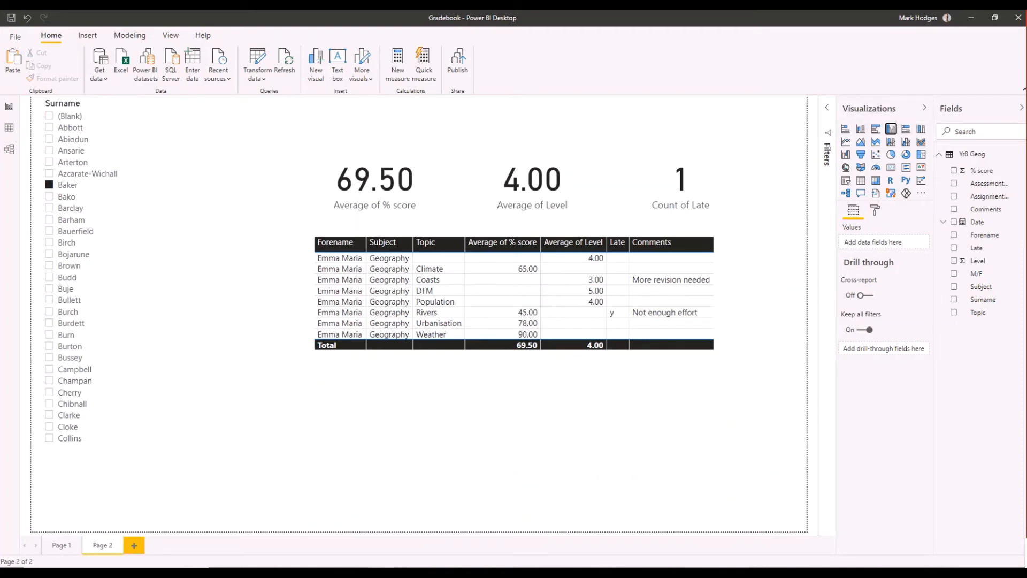
click(891, 129)
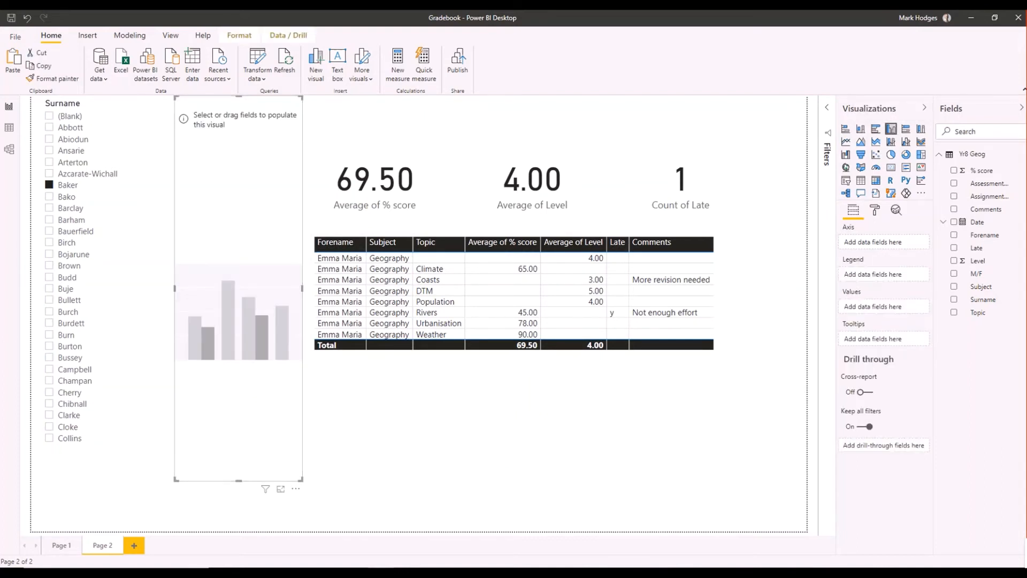
drag(303, 480, 380, 279)
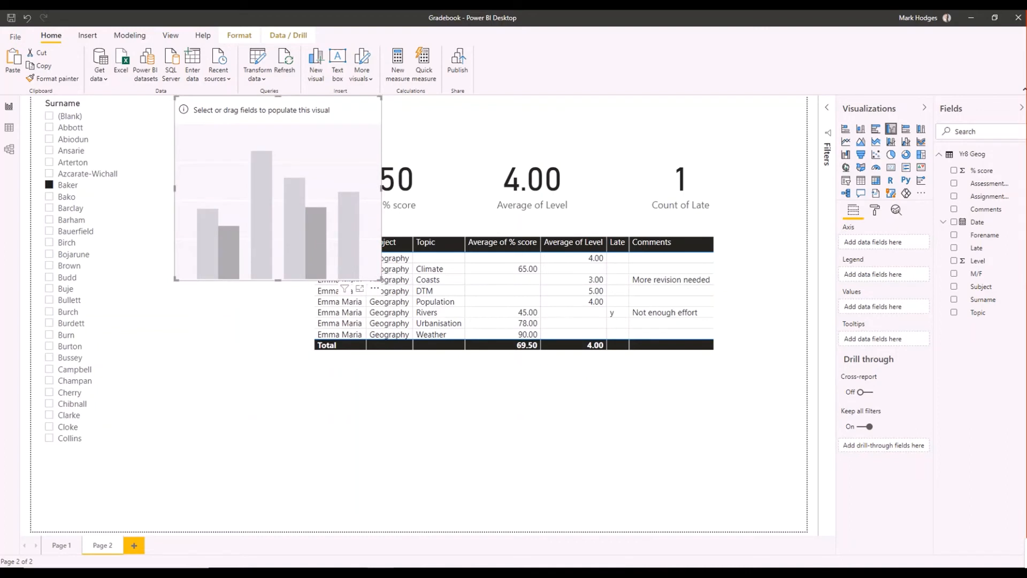
drag(278, 104, 261, 354)
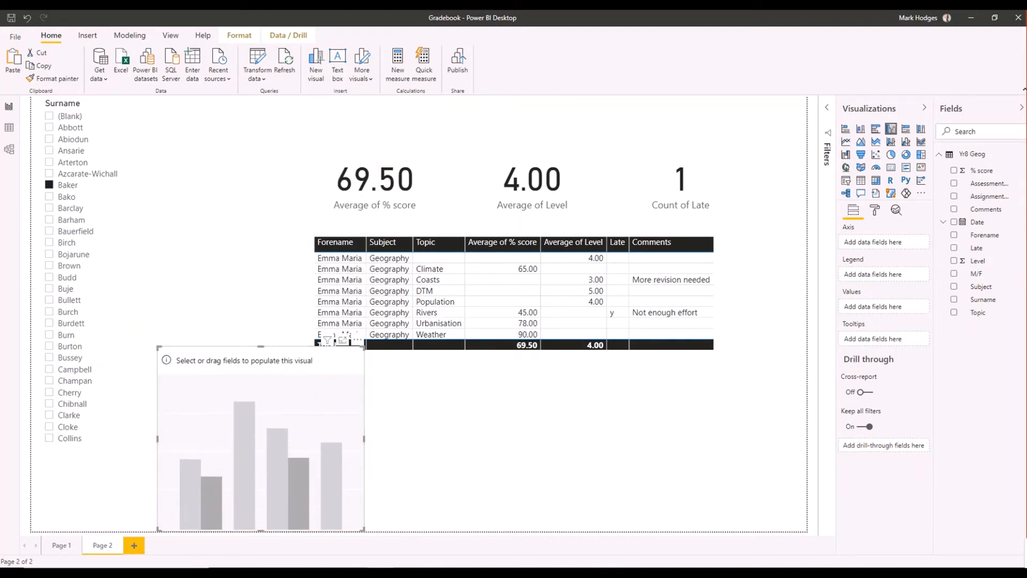
drag(364, 530, 343, 505)
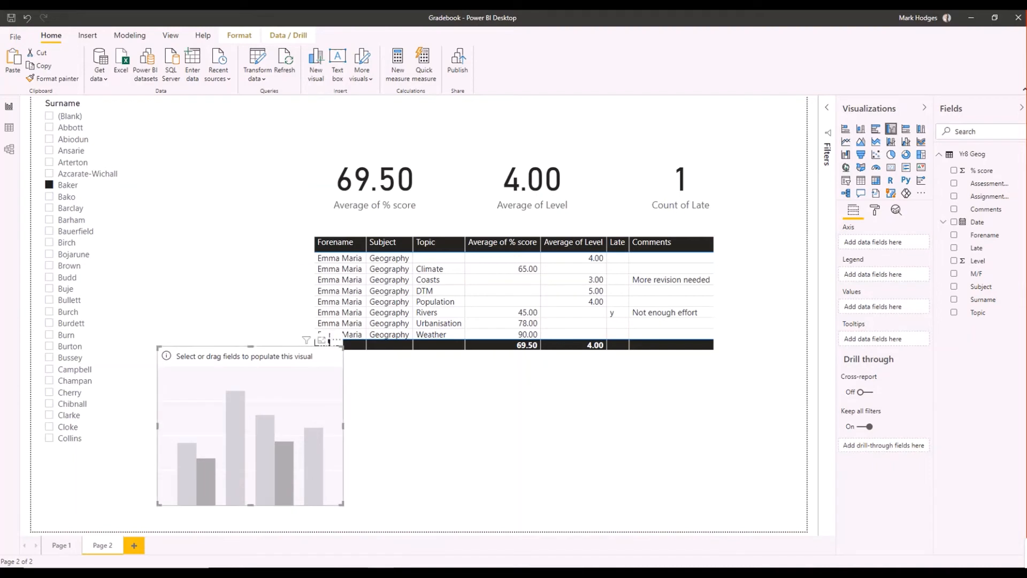
drag(329, 340, 343, 362)
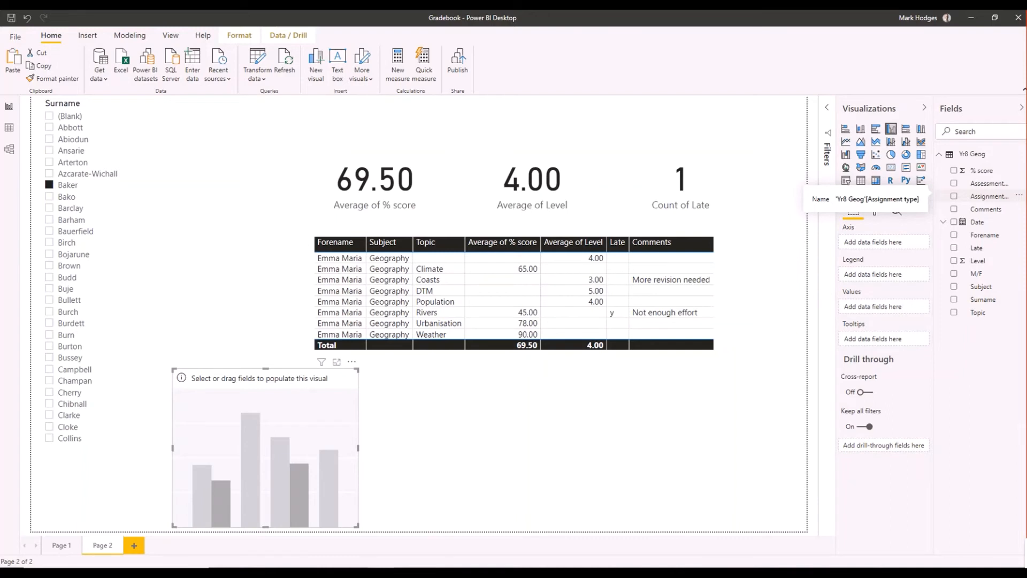
Step: Have the column chart show the Average of % score by Assignment type
click(953, 196)
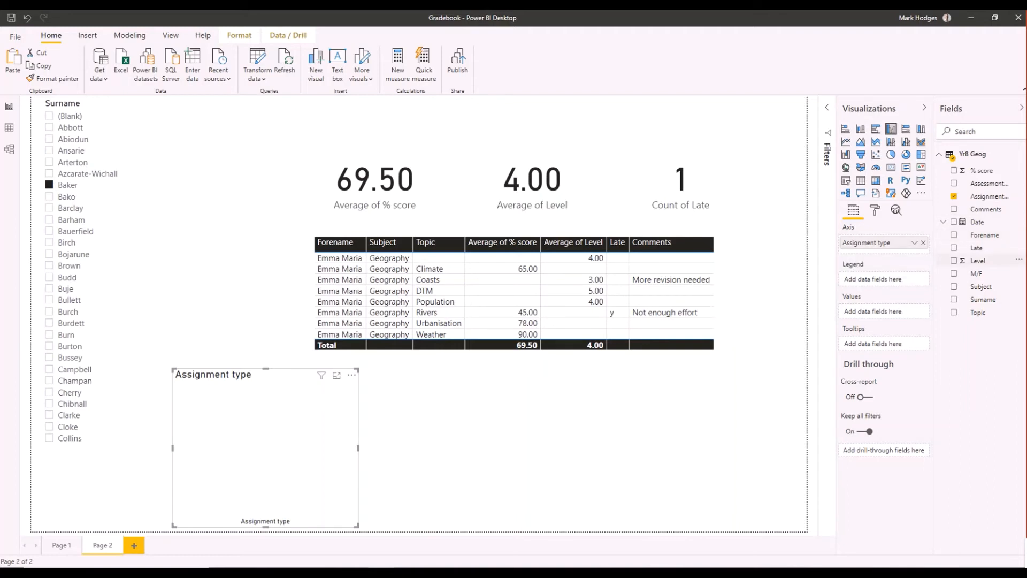
drag(982, 171, 882, 312)
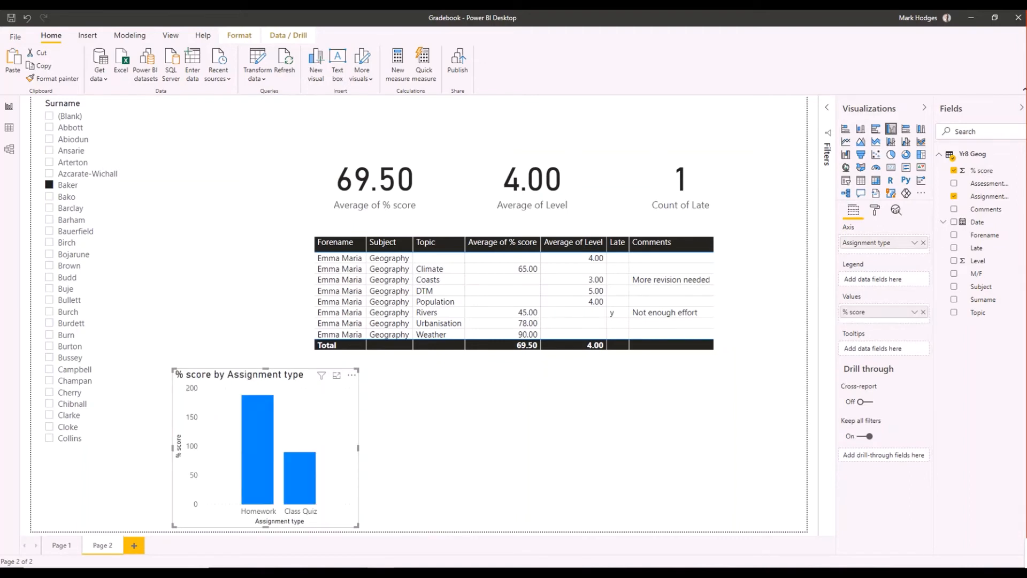
click(914, 312)
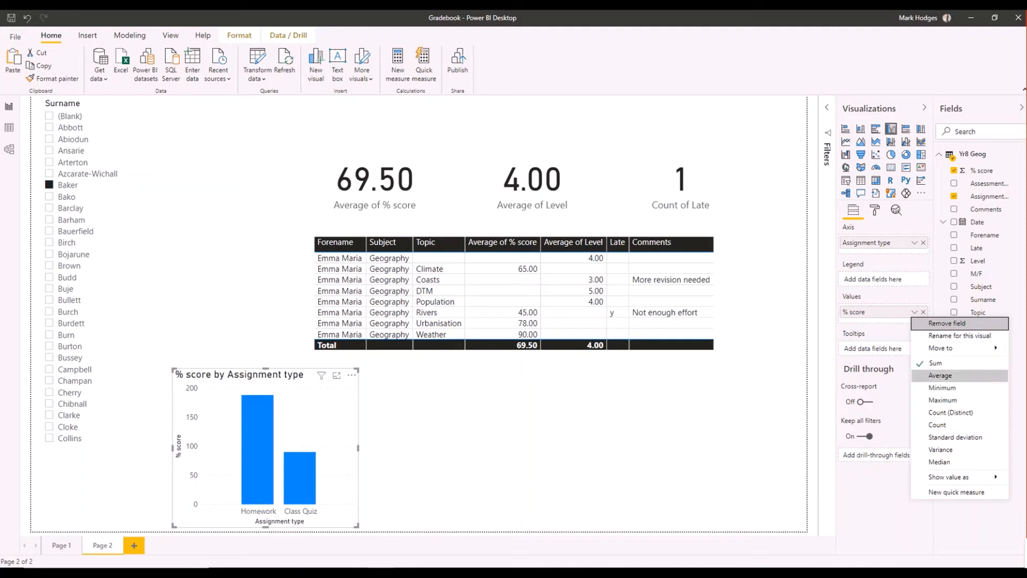
click(941, 376)
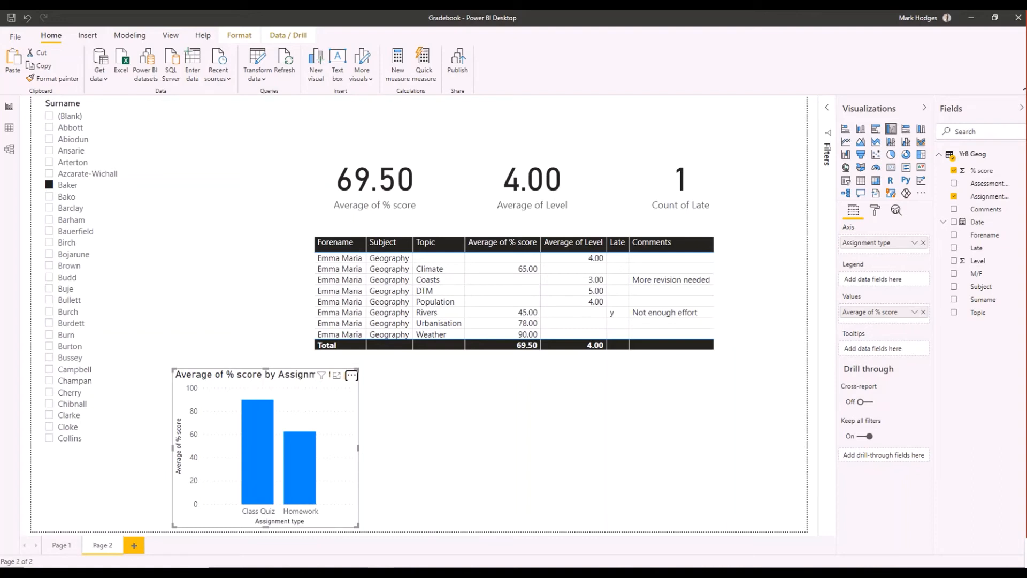
mouse_move(265, 444)
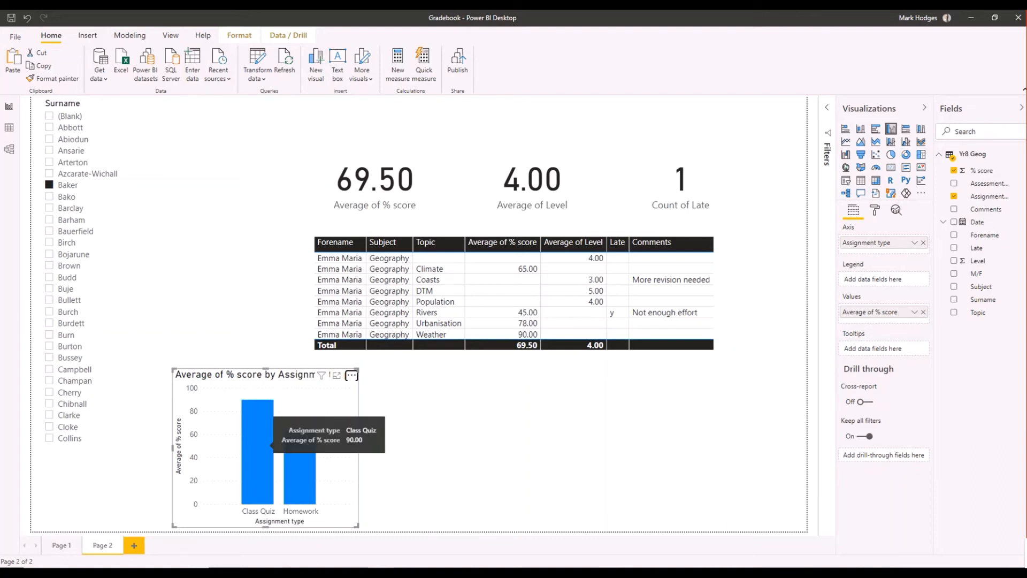
mouse_move(303, 465)
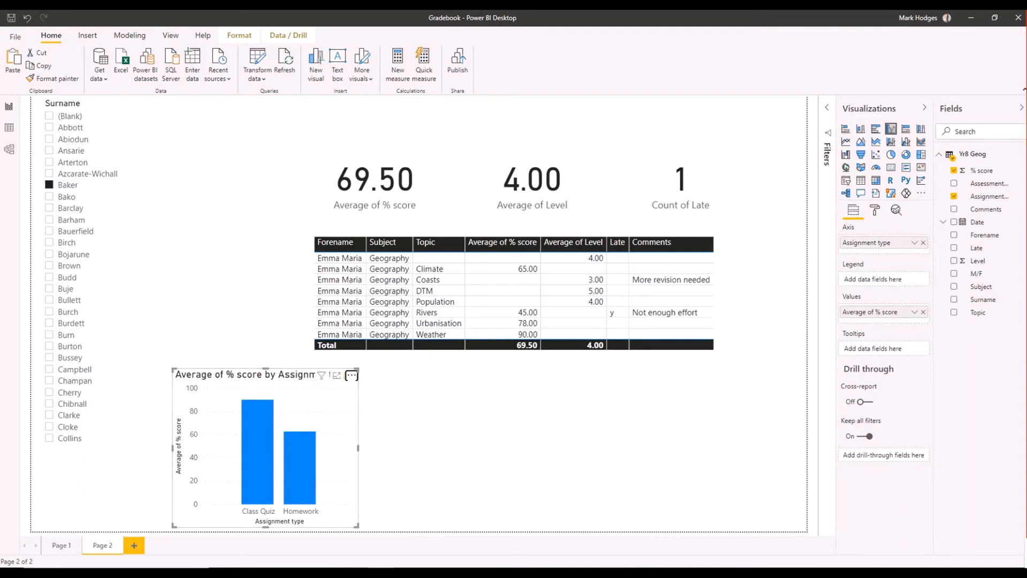
Step: Add a second clustered column chart, sized like the first, and place it to the right of the % score chart
click(556, 428)
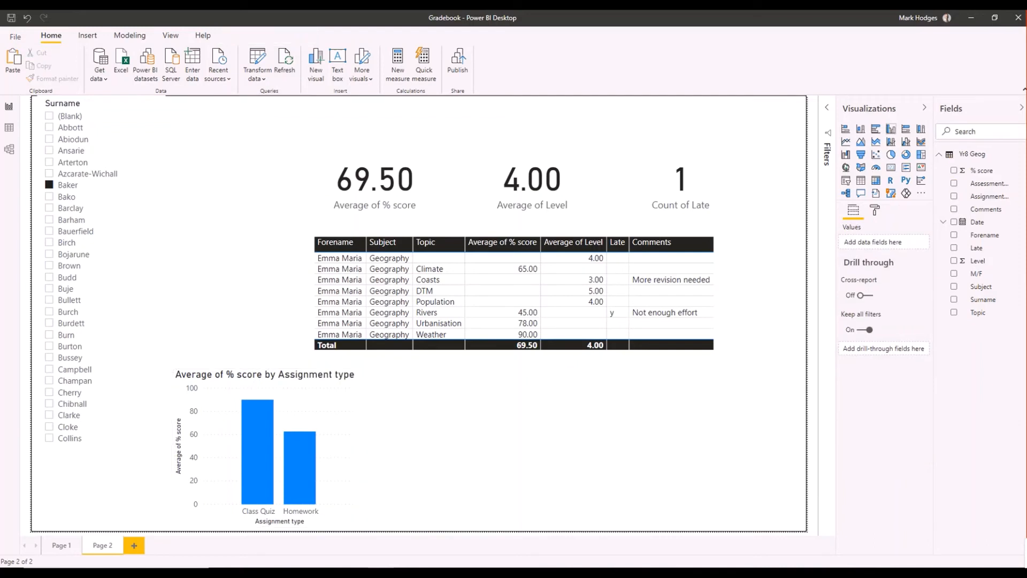
click(890, 129)
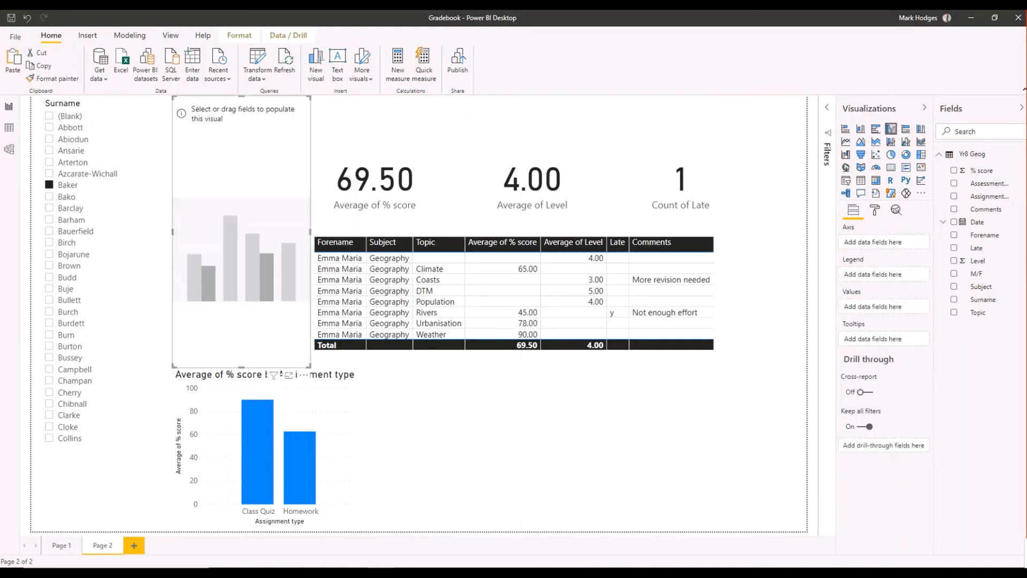
drag(309, 367, 346, 218)
drag(259, 161, 468, 432)
drag(554, 490, 571, 527)
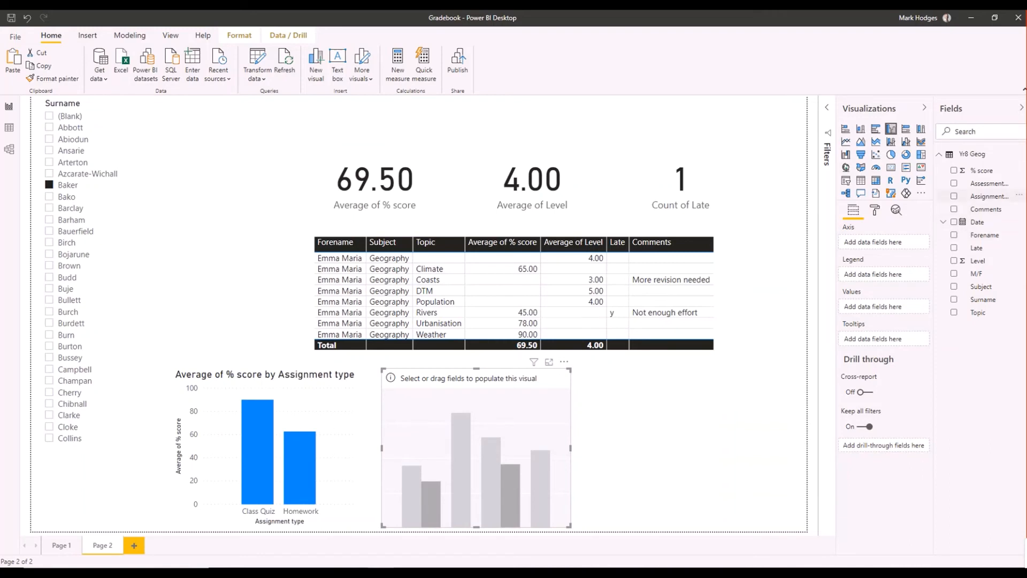
Step: Have the second column chart show the Average of Level by Assignment type
drag(989, 197, 873, 242)
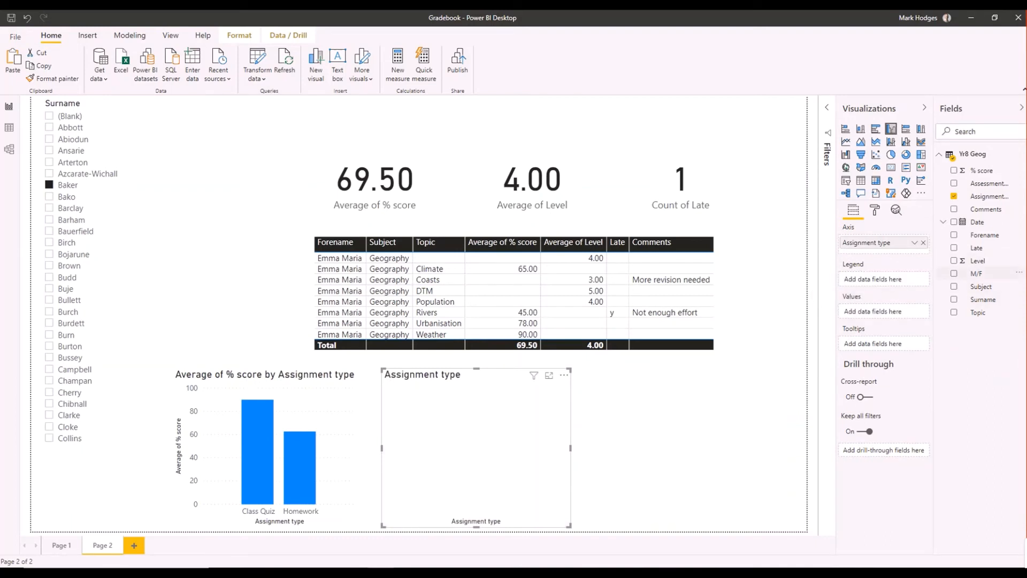
drag(978, 261, 882, 311)
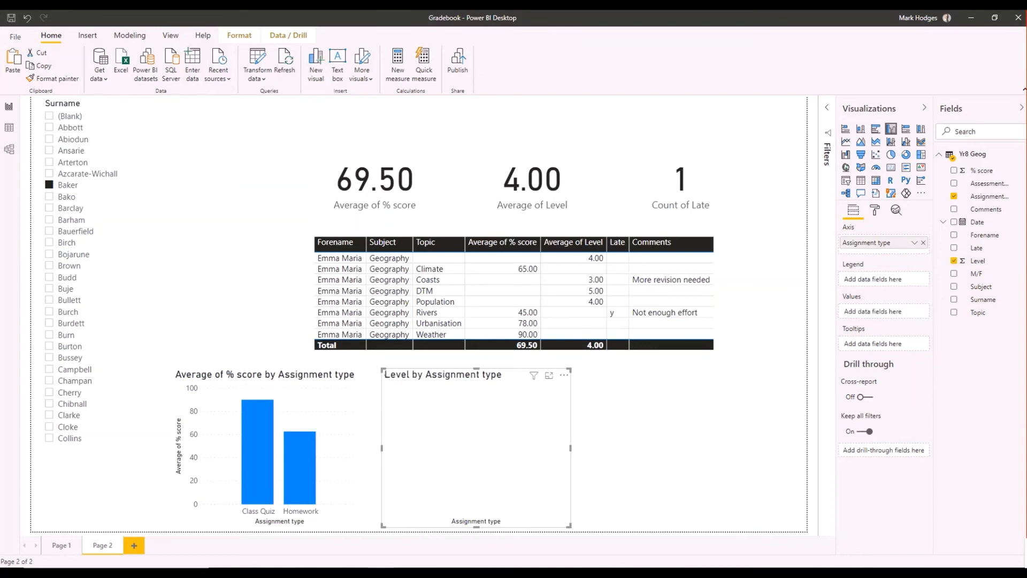
click(914, 312)
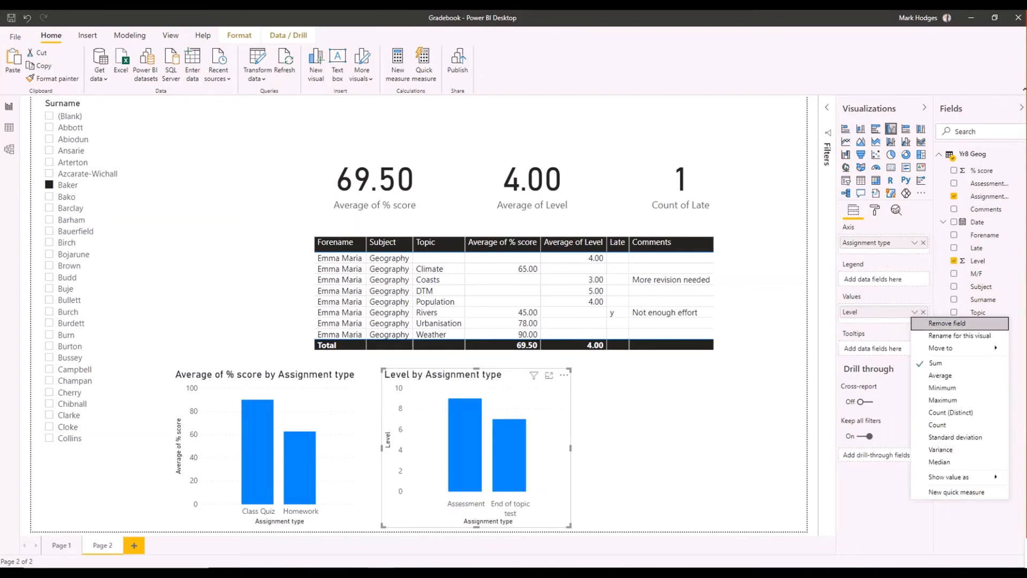
click(943, 375)
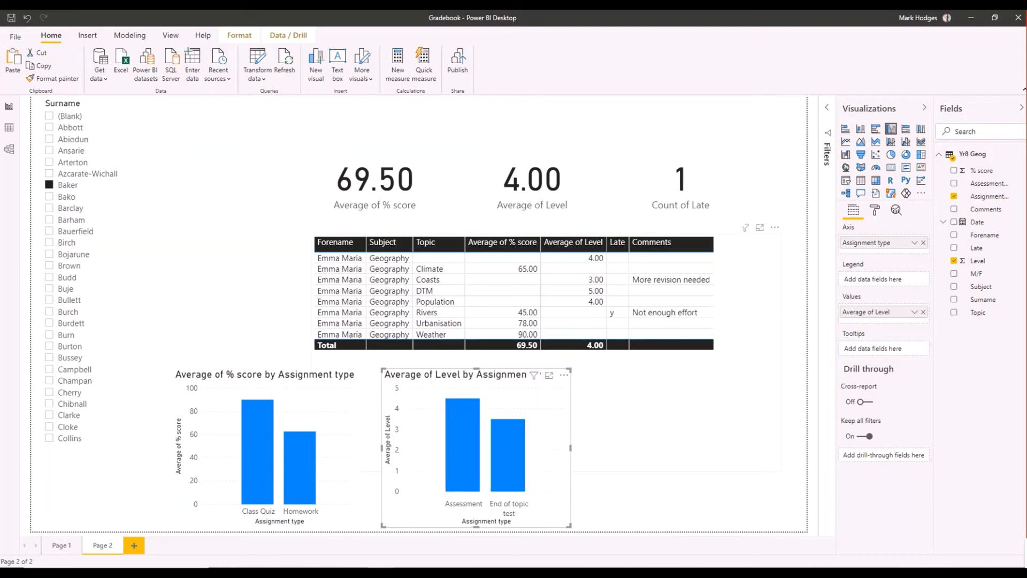
mouse_move(465, 437)
Step: Shorten the results table's frame from below so it ends just above the two column charts
click(657, 415)
click(656, 499)
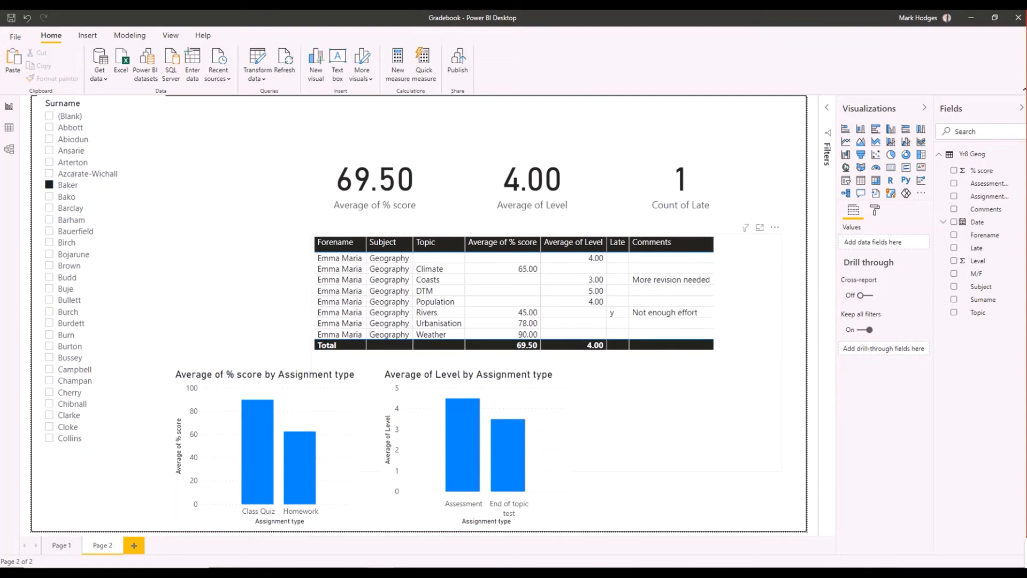
click(648, 403)
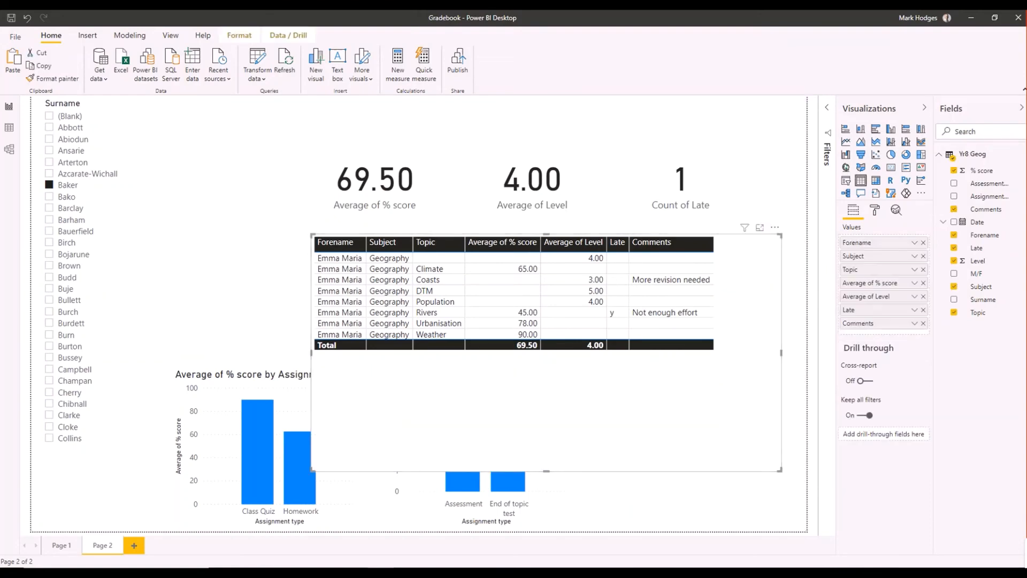
drag(546, 470, 546, 360)
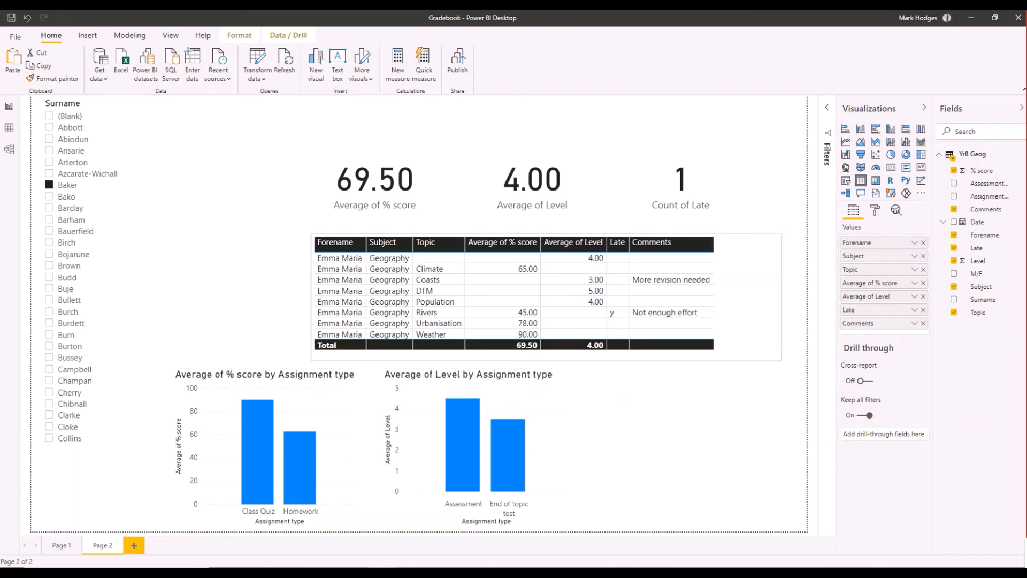
Step: Add a compact slicer for Assignment type and place it beside the top of the Surname slicer
click(667, 432)
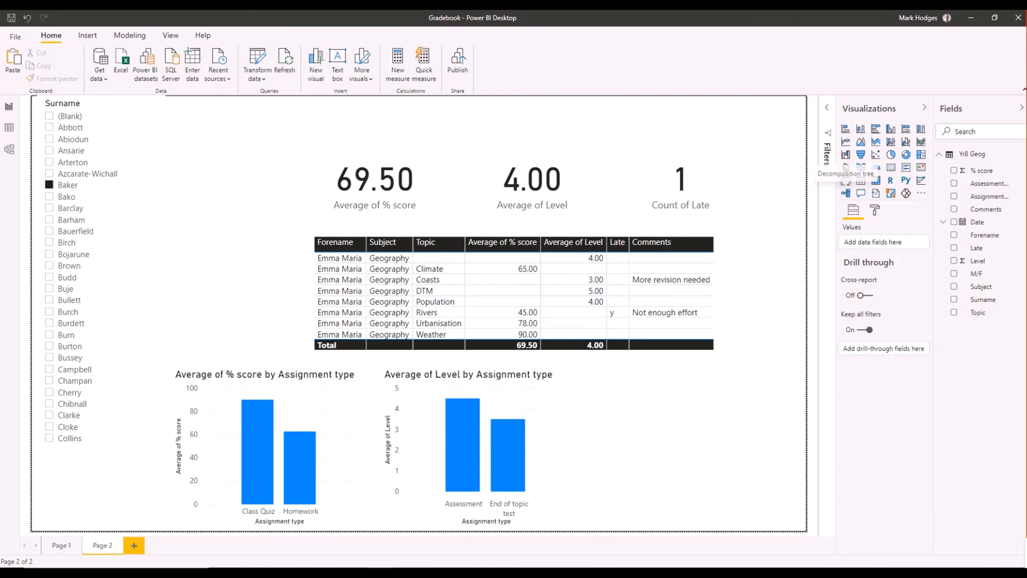
click(845, 181)
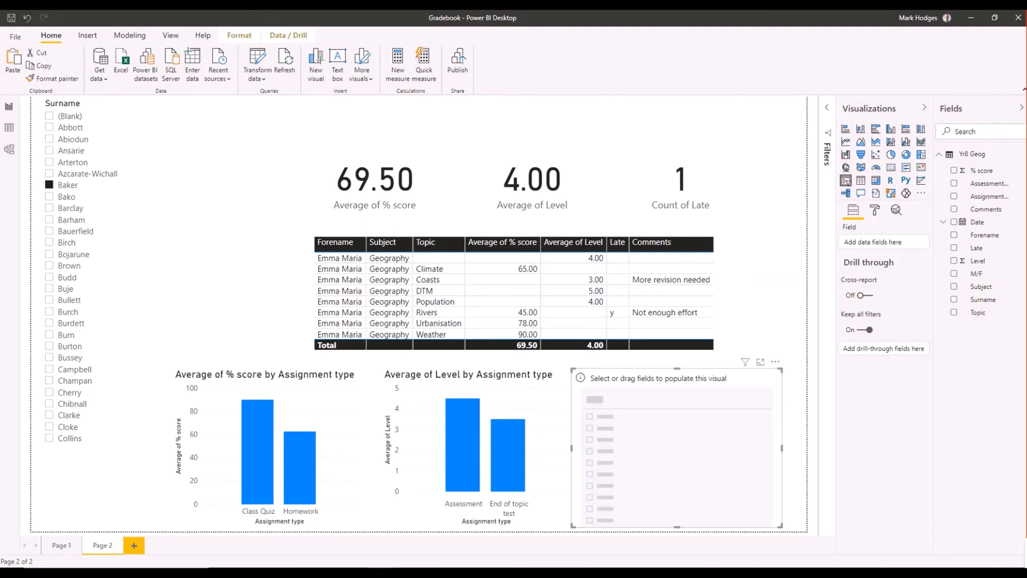
drag(780, 526, 743, 458)
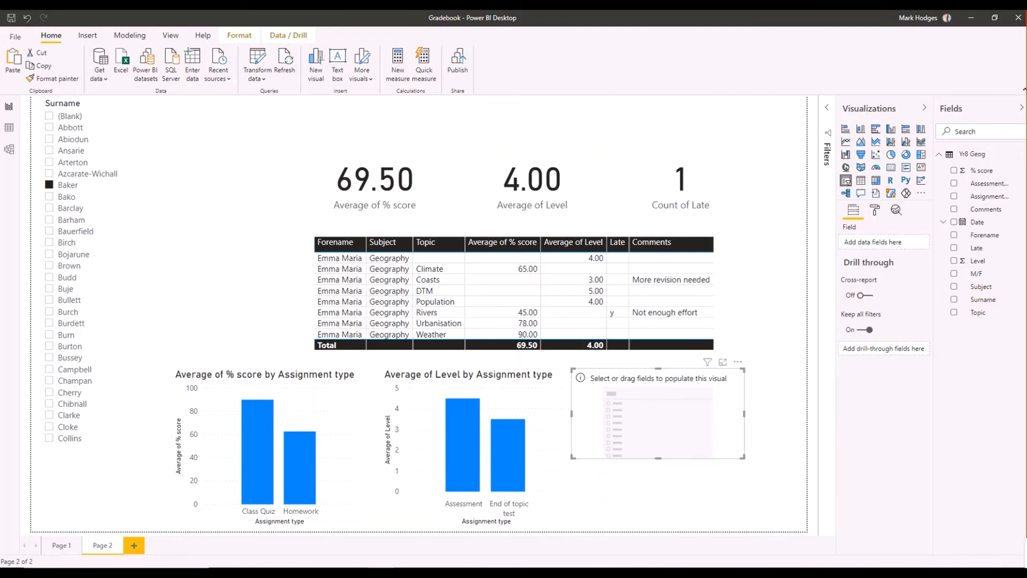
drag(658, 386, 218, 122)
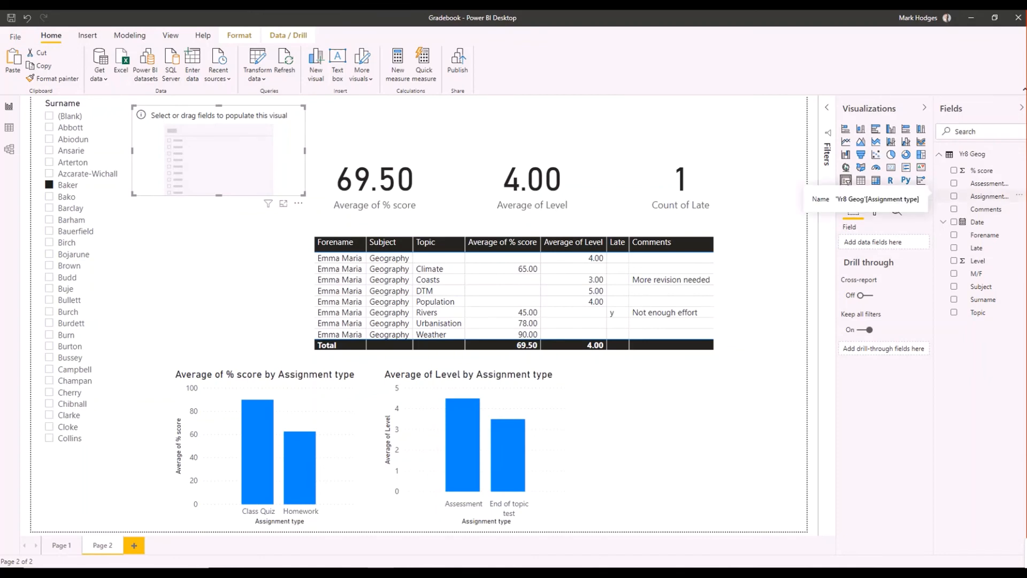
drag(990, 196, 883, 242)
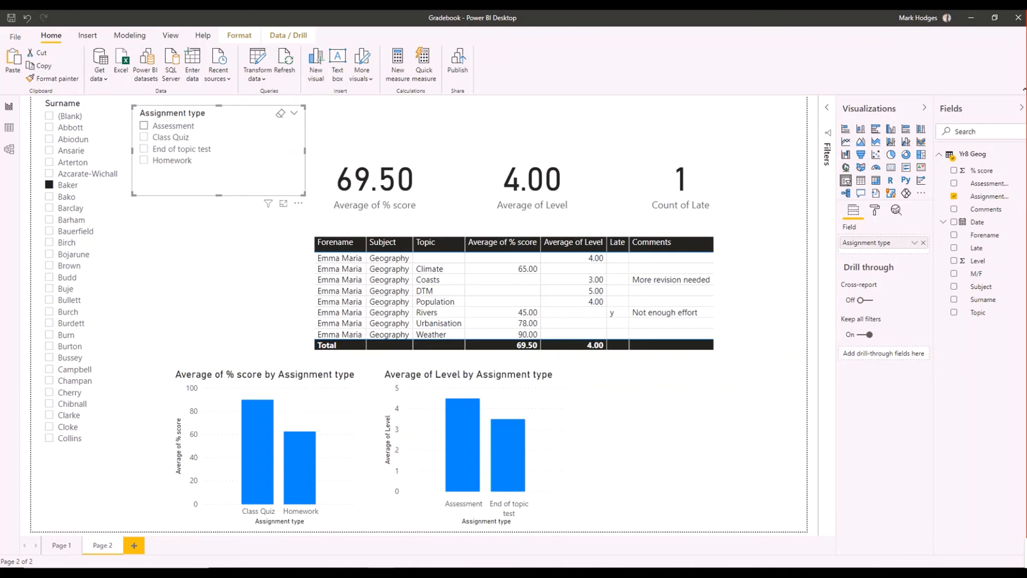
Step: Filter the page to the Assessment assignment type and clear the selected student in the Surname slicer
click(144, 126)
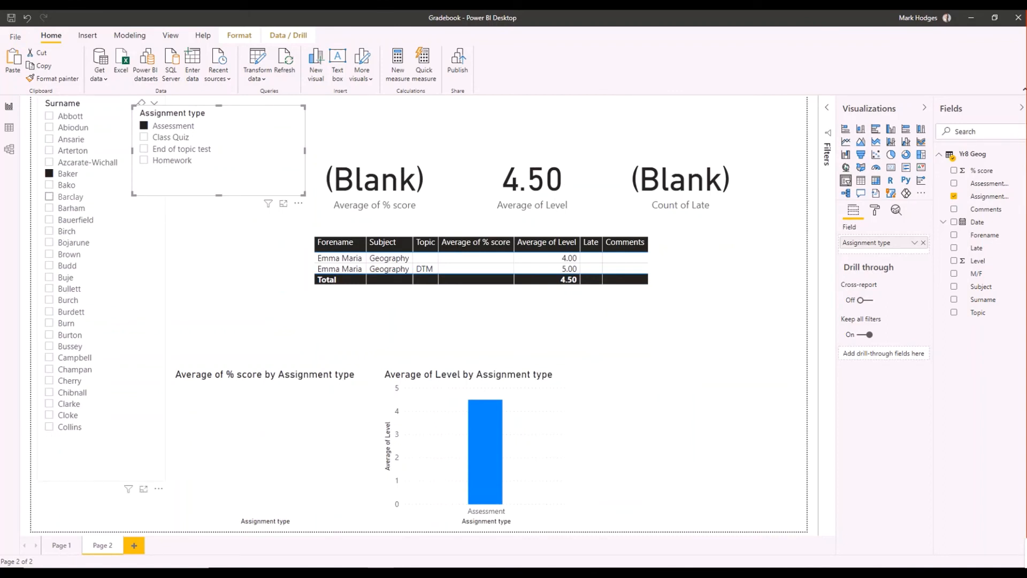
click(236, 289)
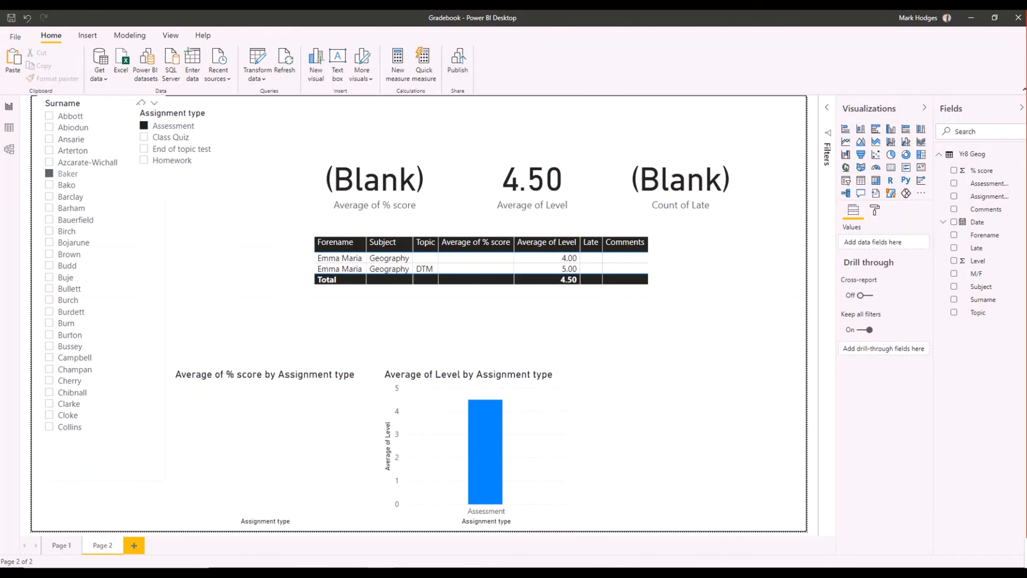
click(49, 173)
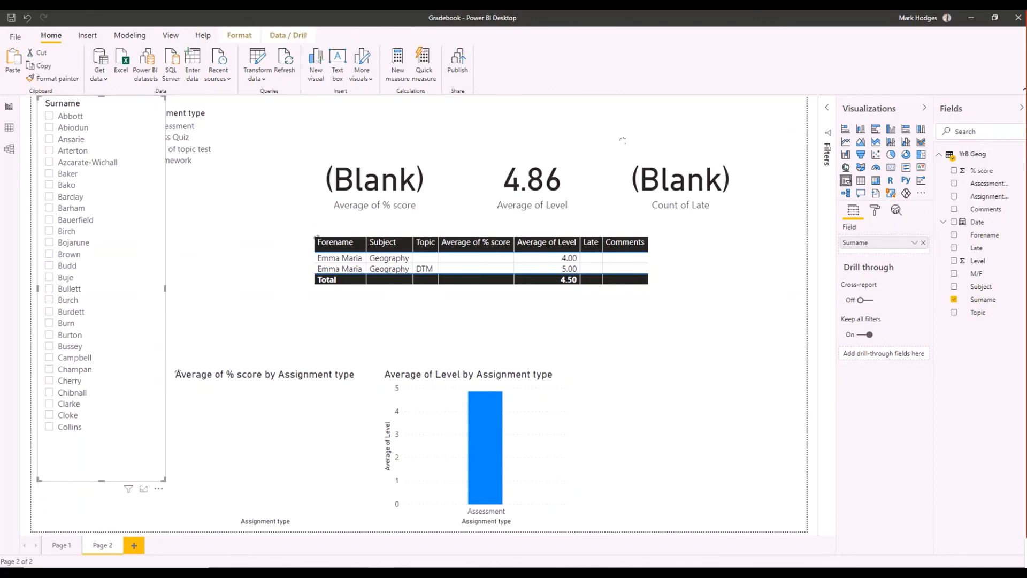
click(245, 303)
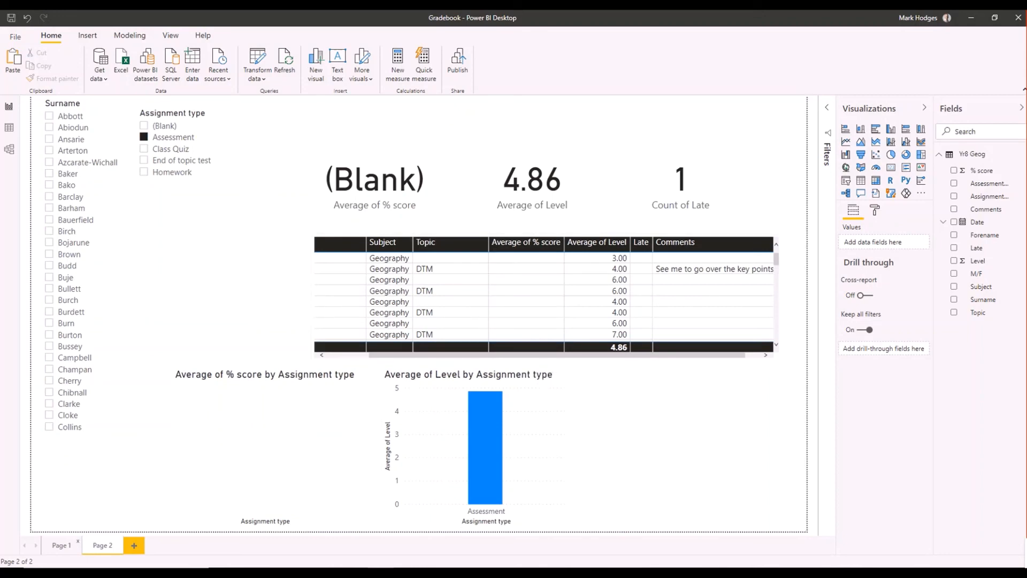
Step: Switch to Page 1 to view the Subject Gradebook dashboard
click(61, 545)
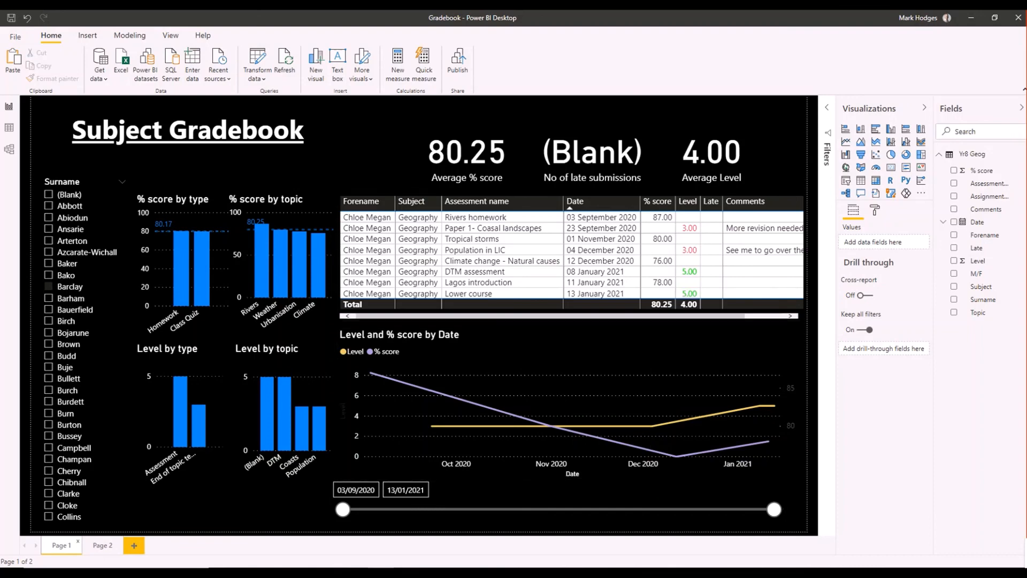
mouse_move(617, 572)
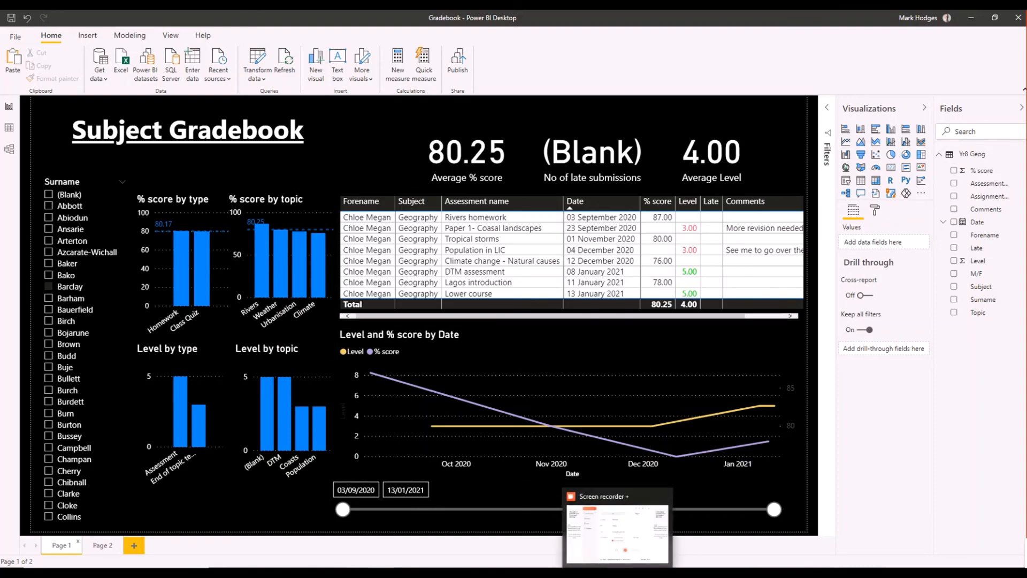